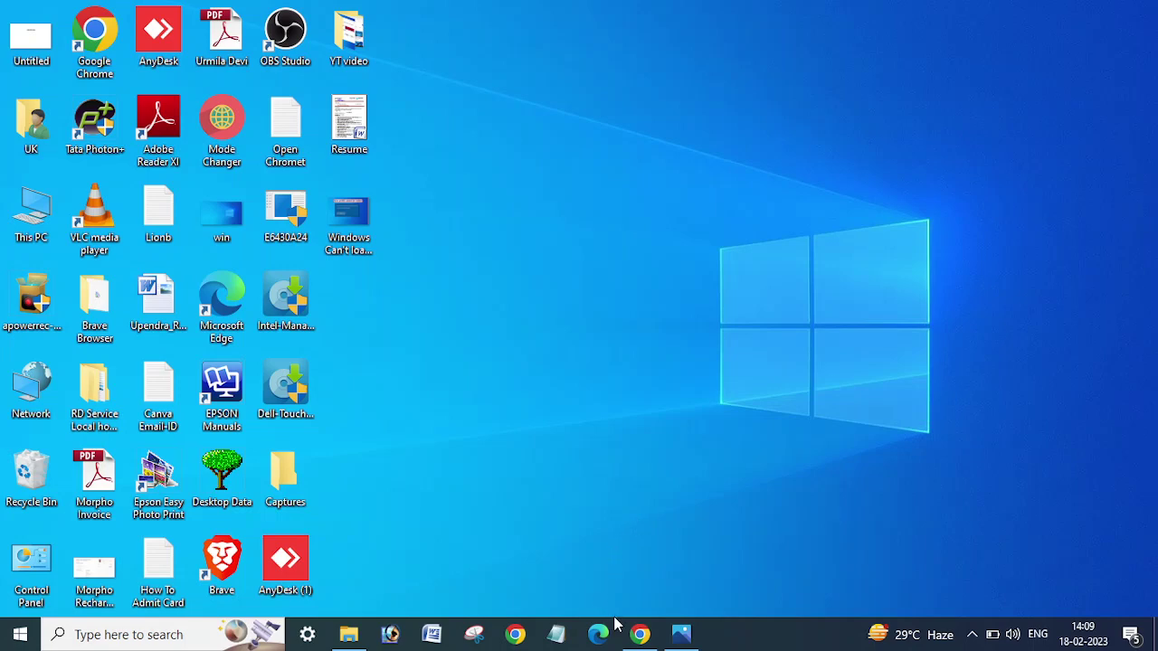
Show the IT Parivar YouTube videos page and the picture of the "User profile cannot be loaded" error, returning to the desktop.
left_click(639, 634)
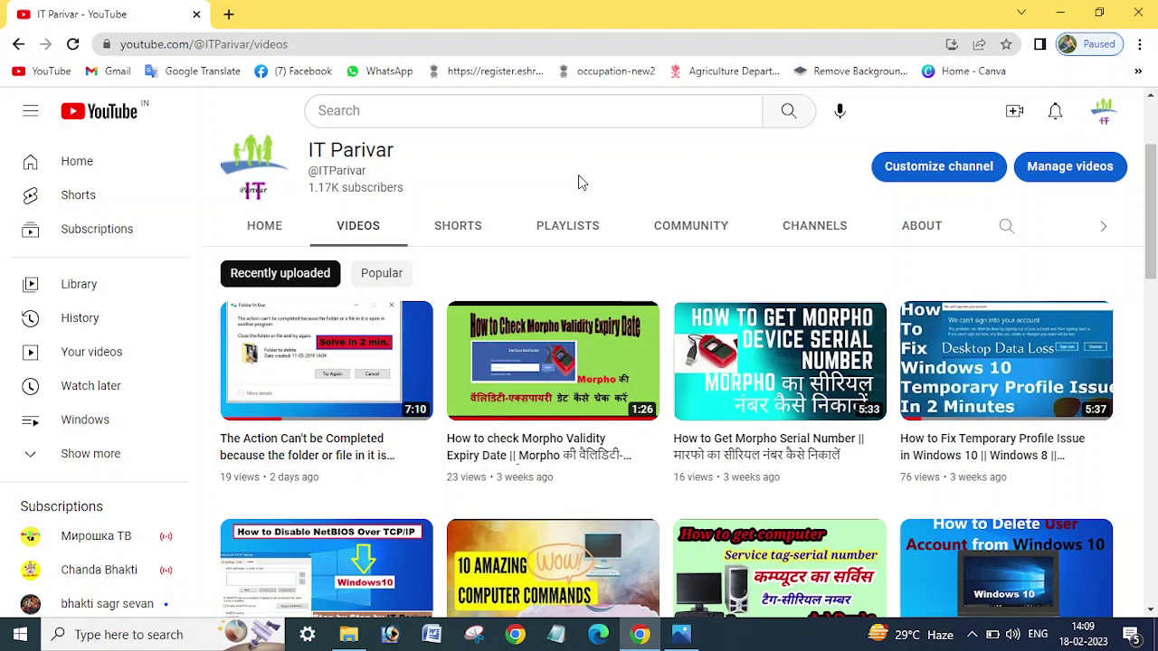
left_click(1062, 13)
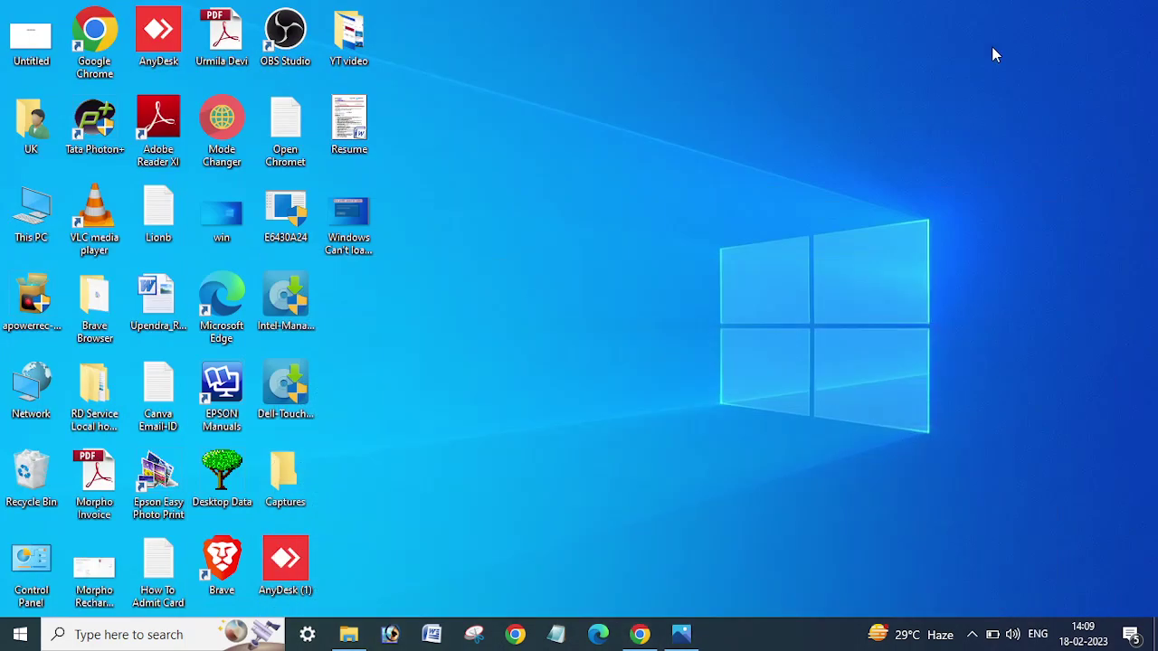
left_click(681, 634)
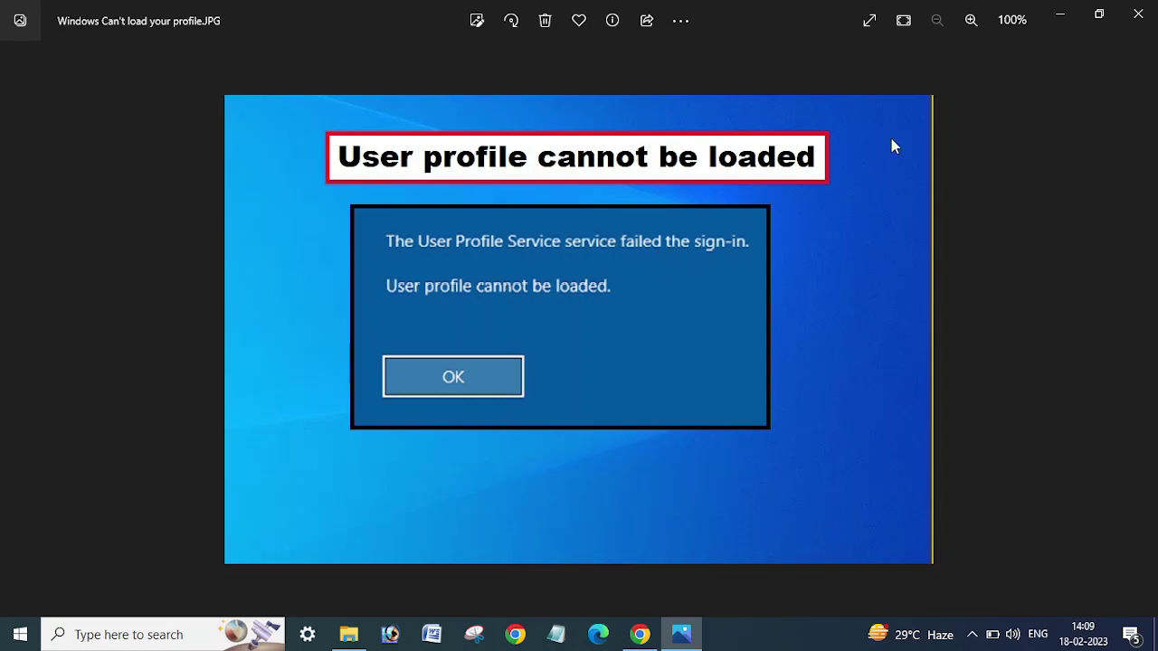
left_click(1058, 20)
right_click(673, 186)
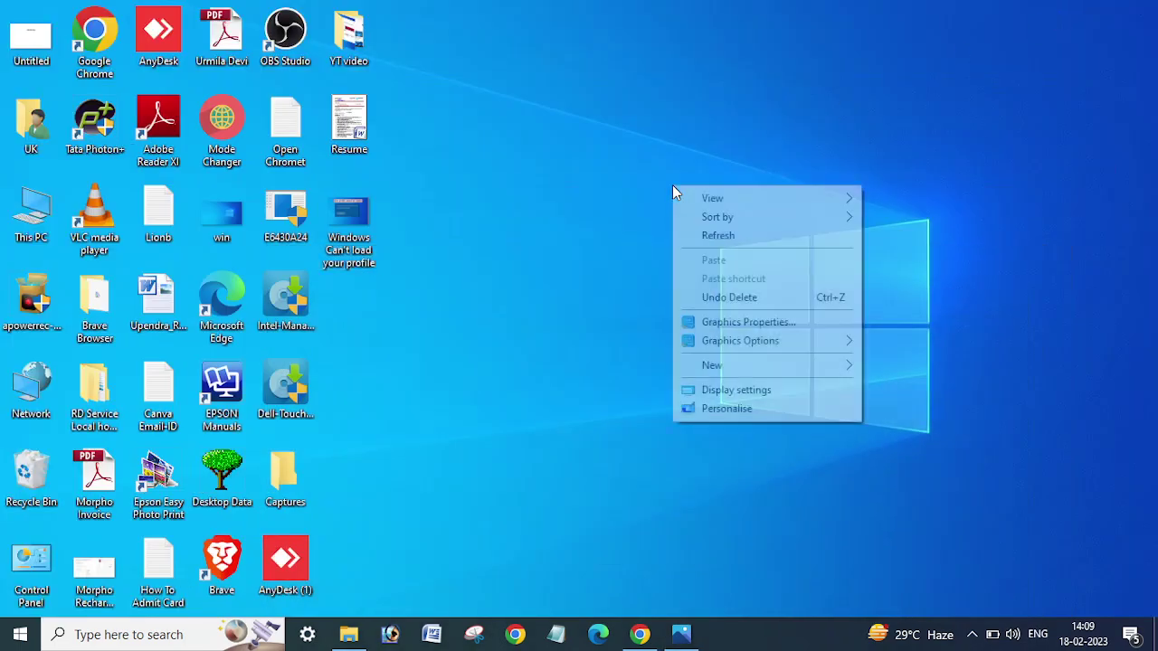
left_click(706, 238)
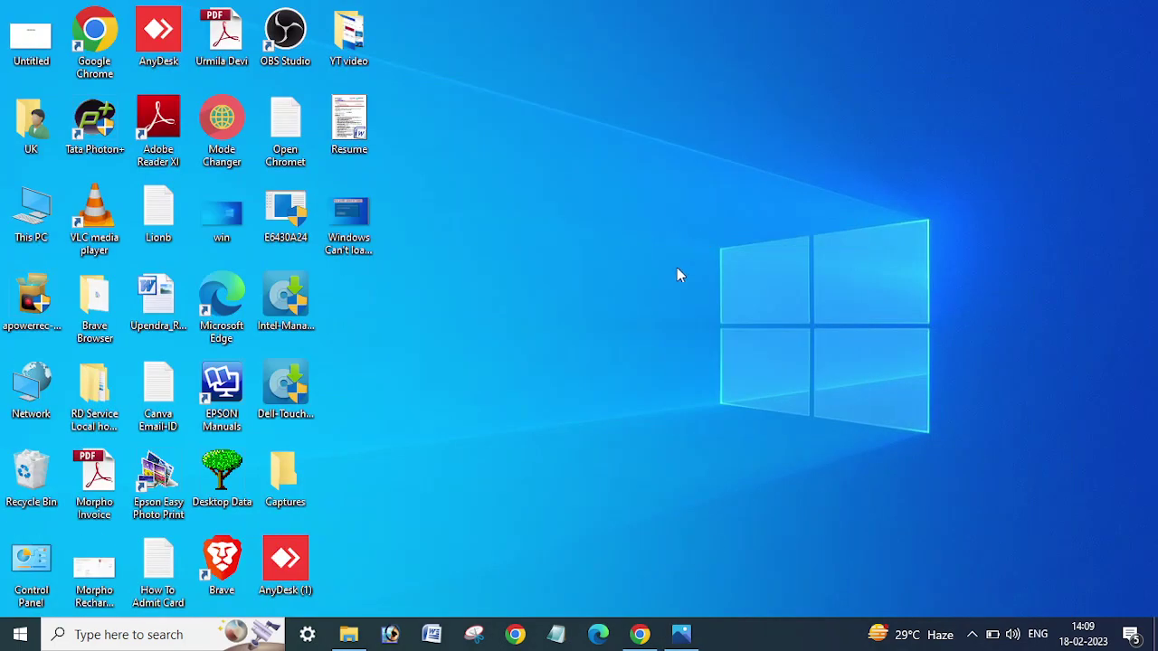
Highlight the IT Parivar channel name on its YouTube page, and return to a refreshed desktop.
left_click(639, 634)
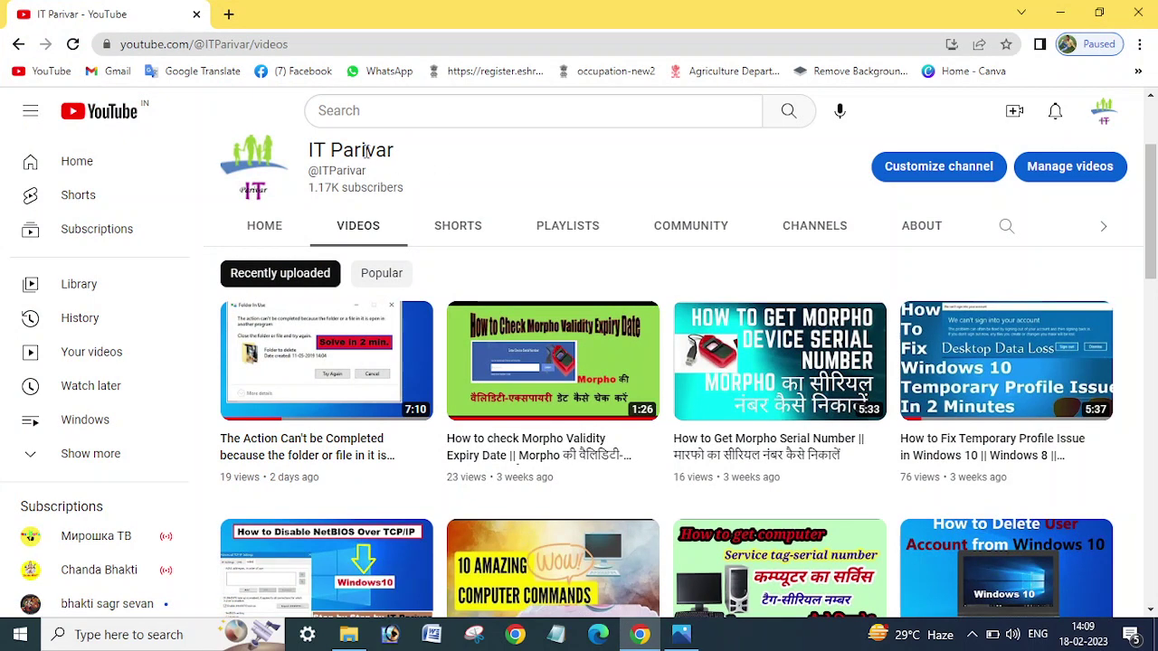
left_click_drag(308, 150, 414, 156)
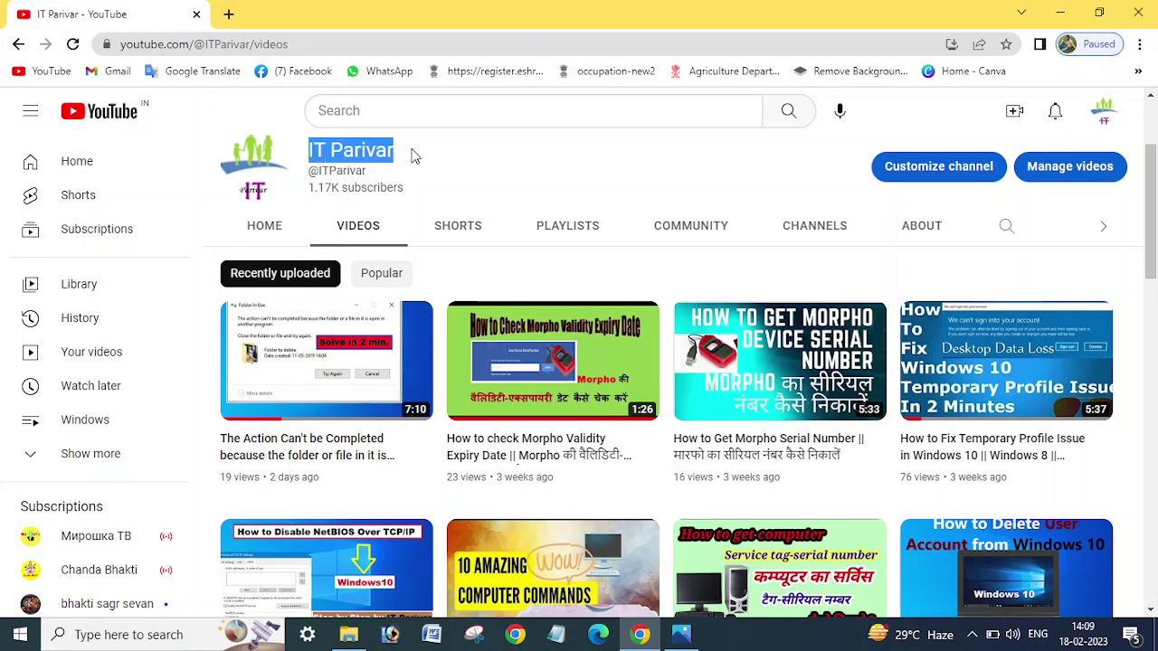
left_click(495, 176)
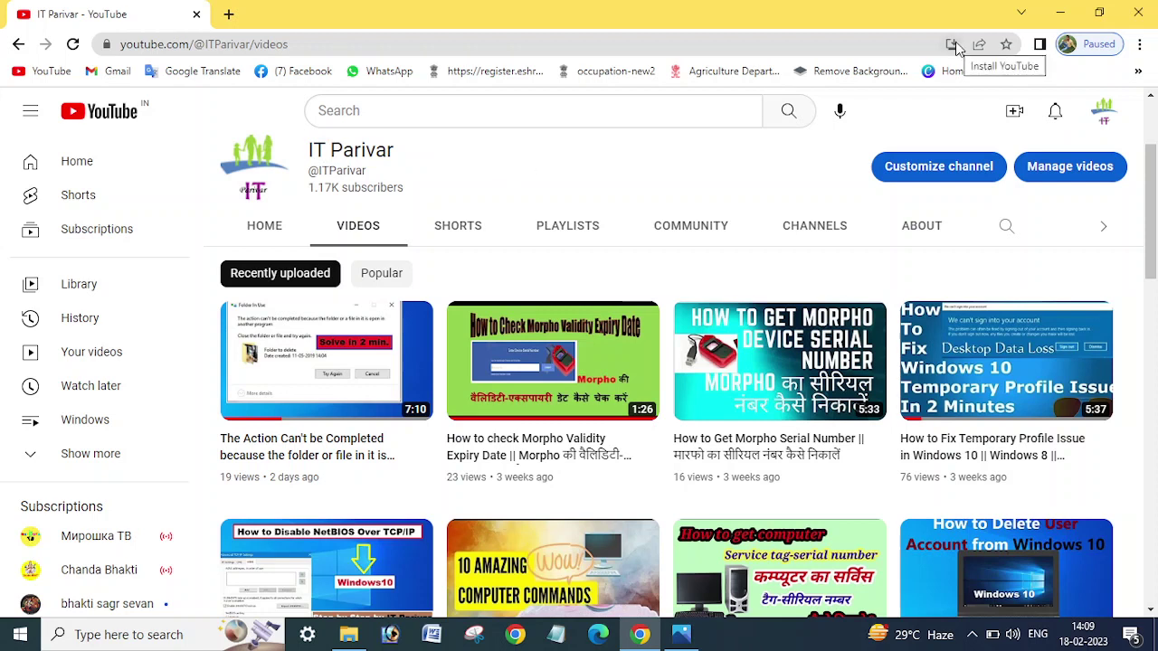
left_click(1066, 14)
right_click(708, 152)
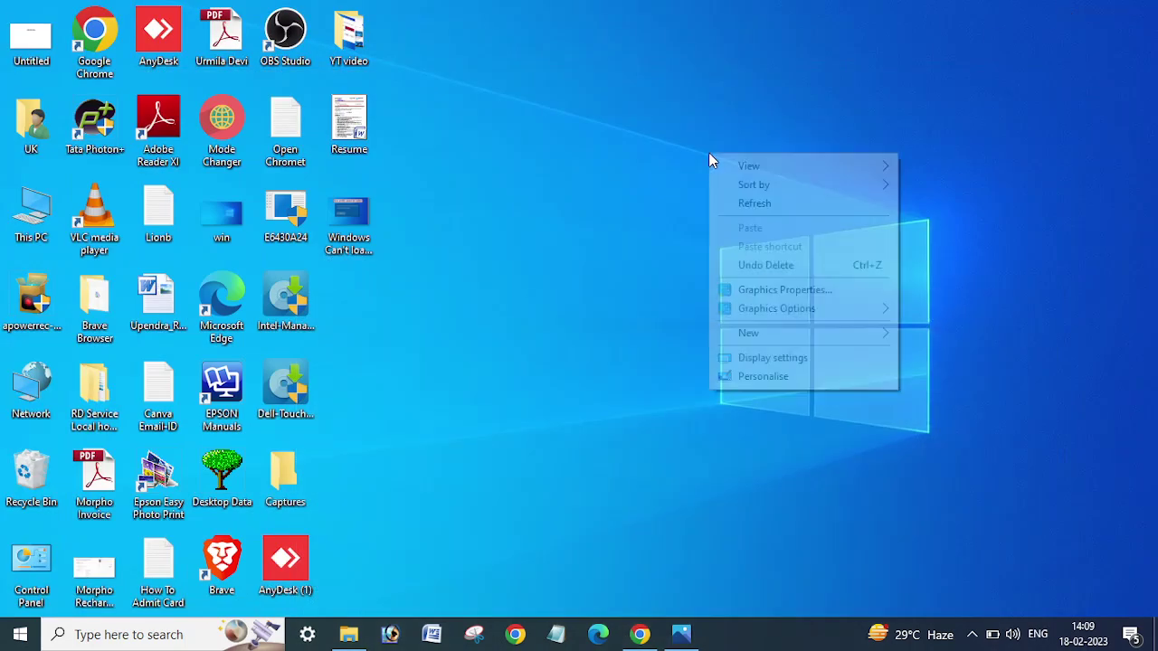
left_click(742, 204)
View the "User profile cannot be loaded" error picture once more and close it.
left_click(680, 634)
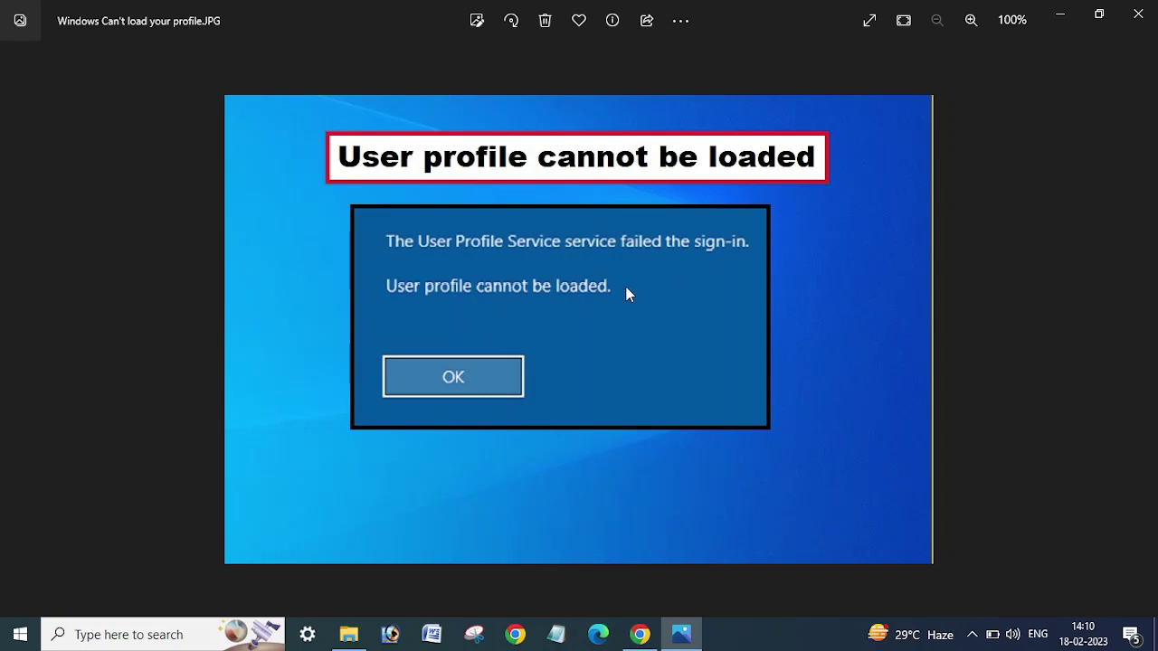
left_click(1154, 8)
right_click(854, 129)
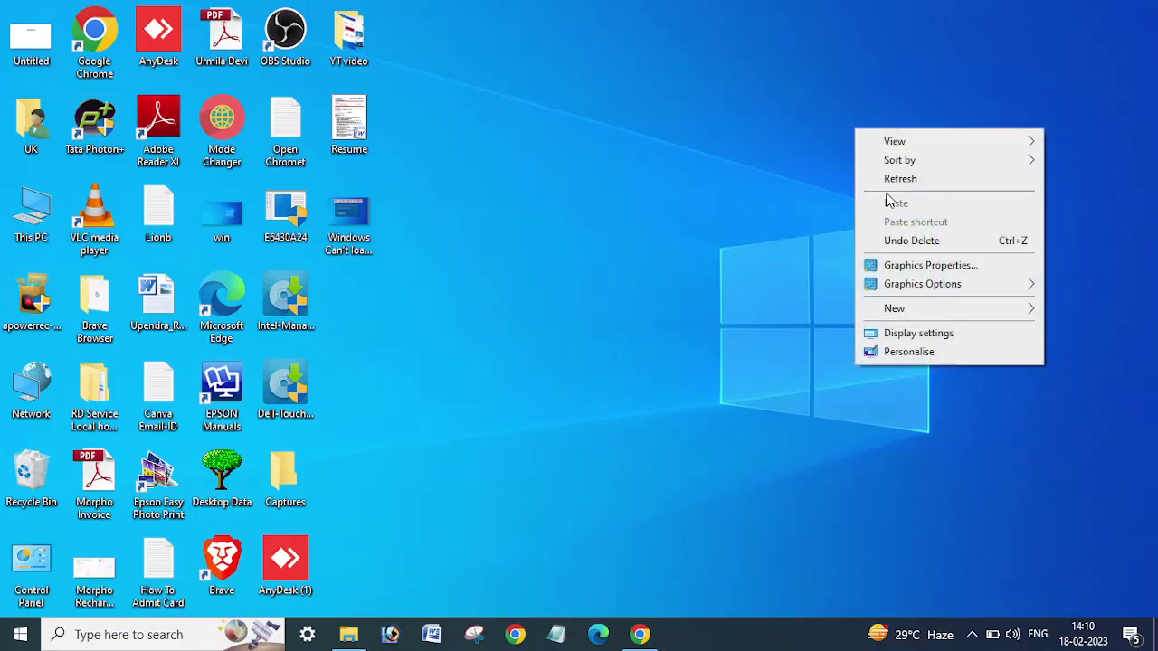
left_click(893, 180)
Open the Windows Services console by running services.msc.
key("super+r")
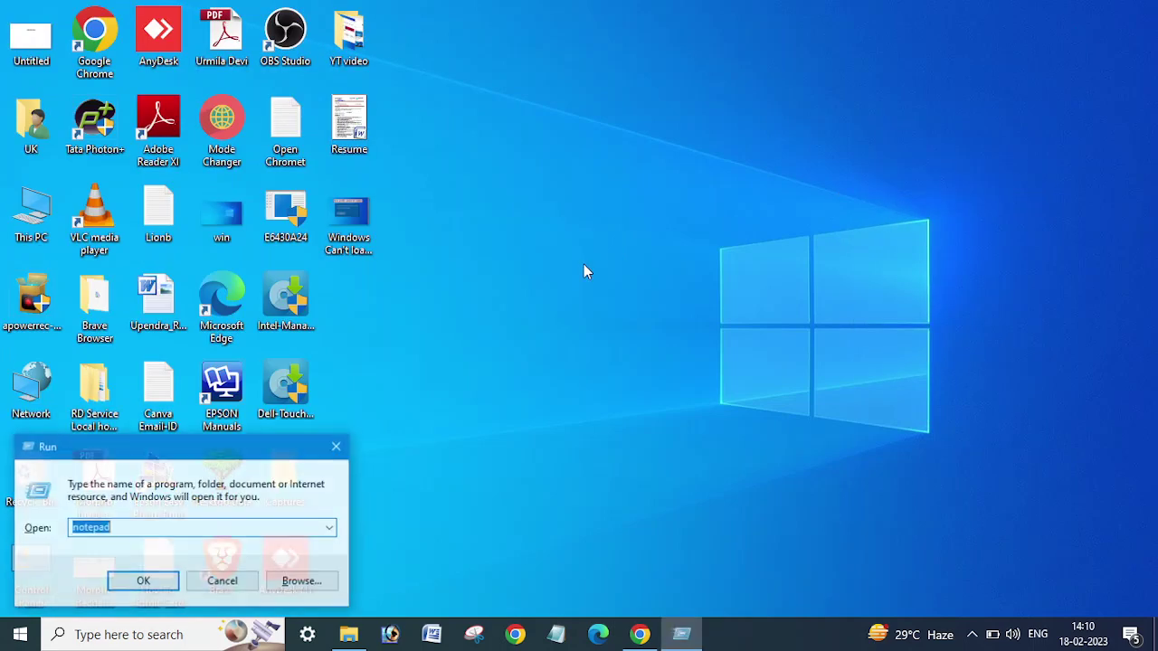
type("se")
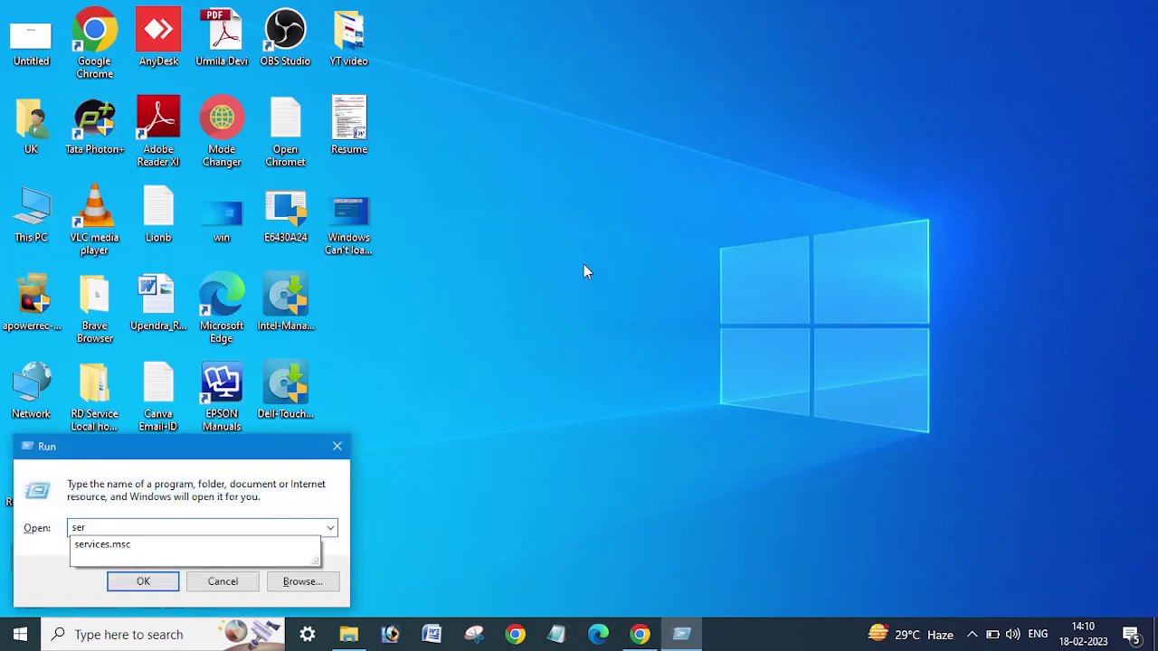
type("r")
key("Down")
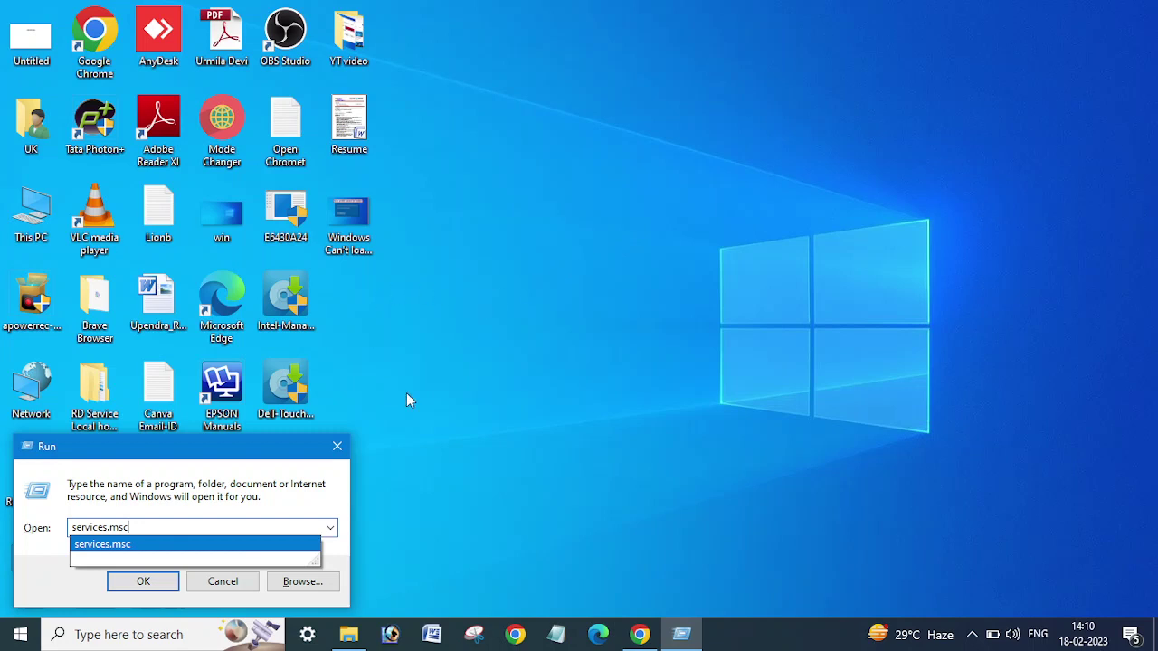
left_click(156, 583)
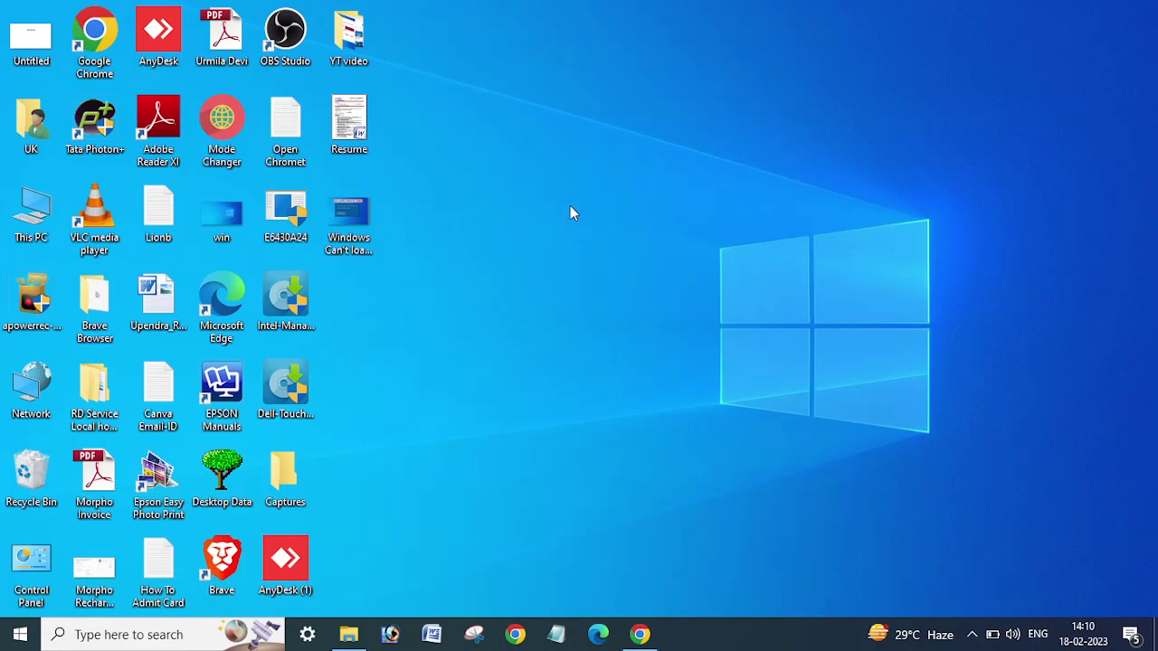
right_click(531, 197)
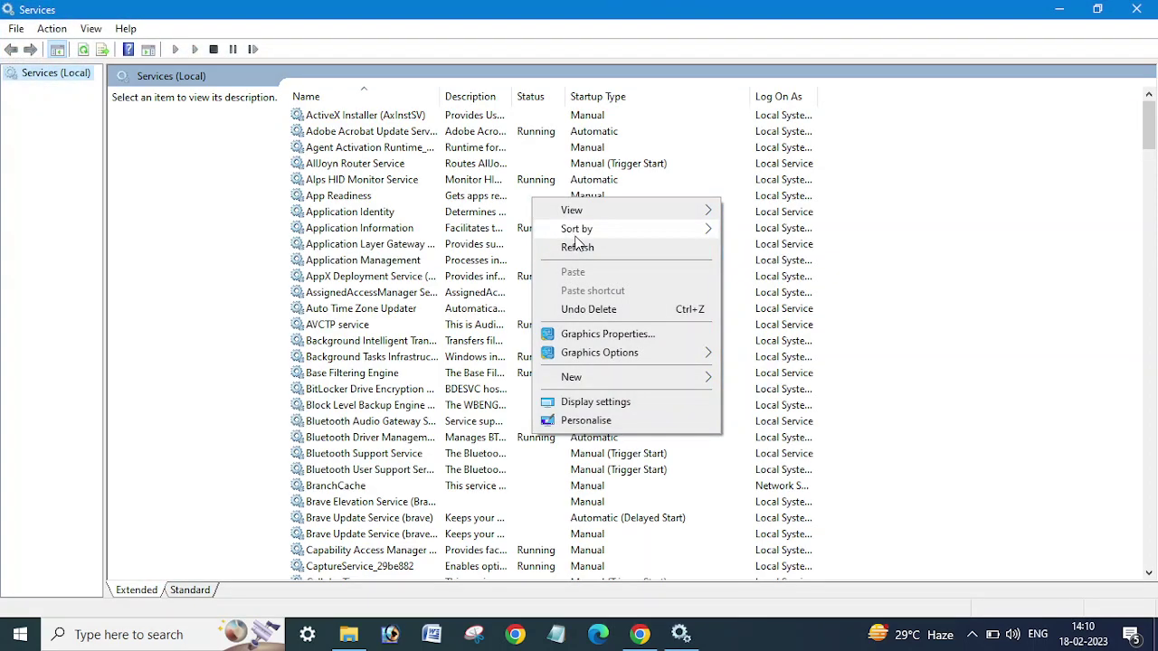
left_click(576, 251)
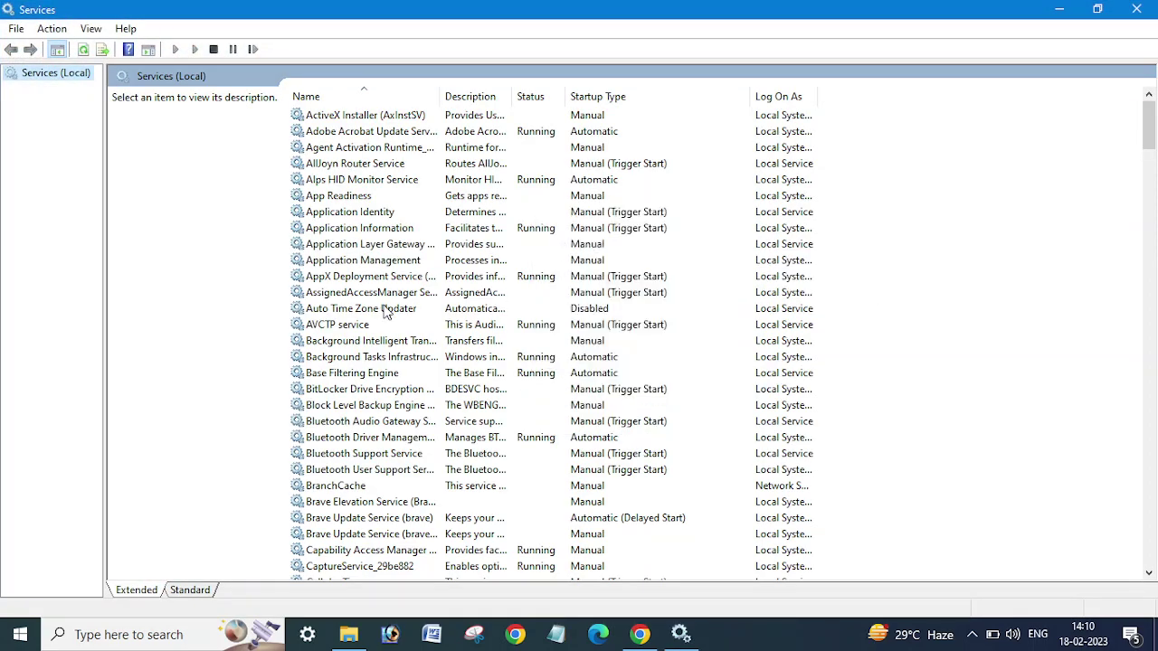
Find and select User Profile Service in the list of local services to examine its status and startup type.
key("super+r")
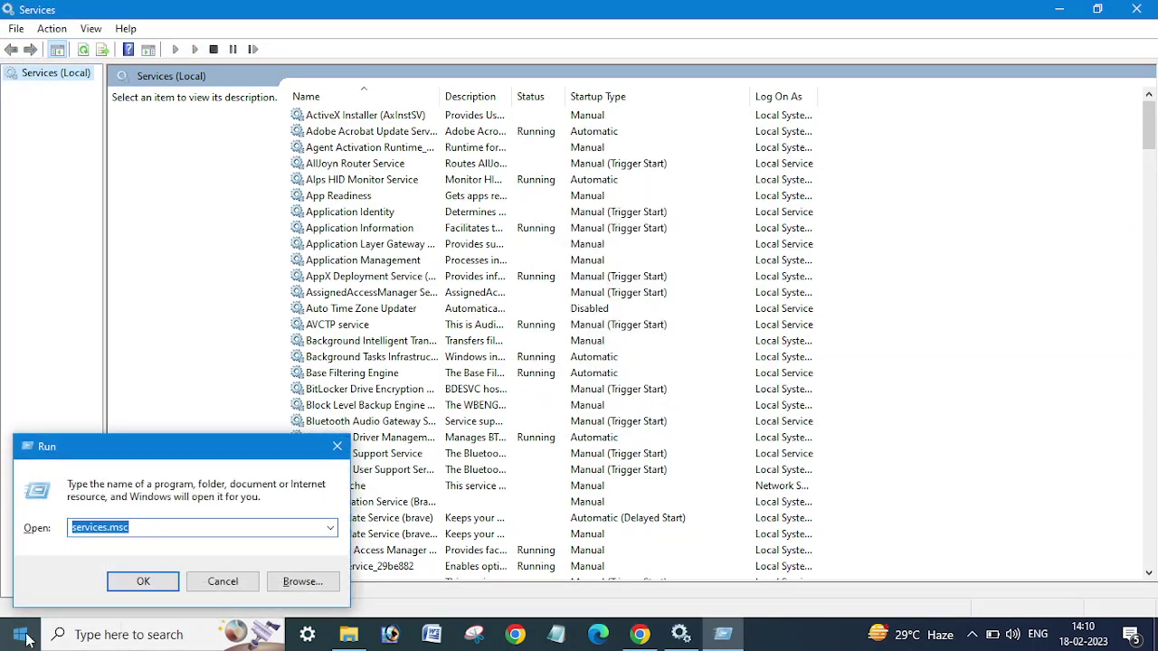
left_click(223, 582)
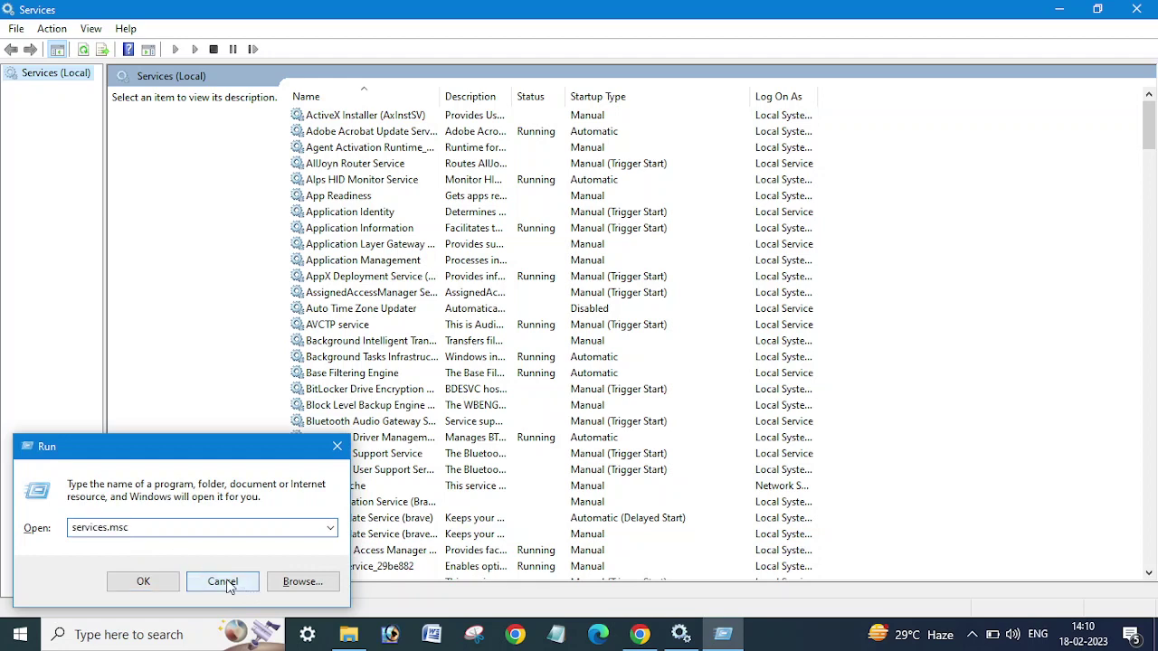
left_click(392, 440)
type("us")
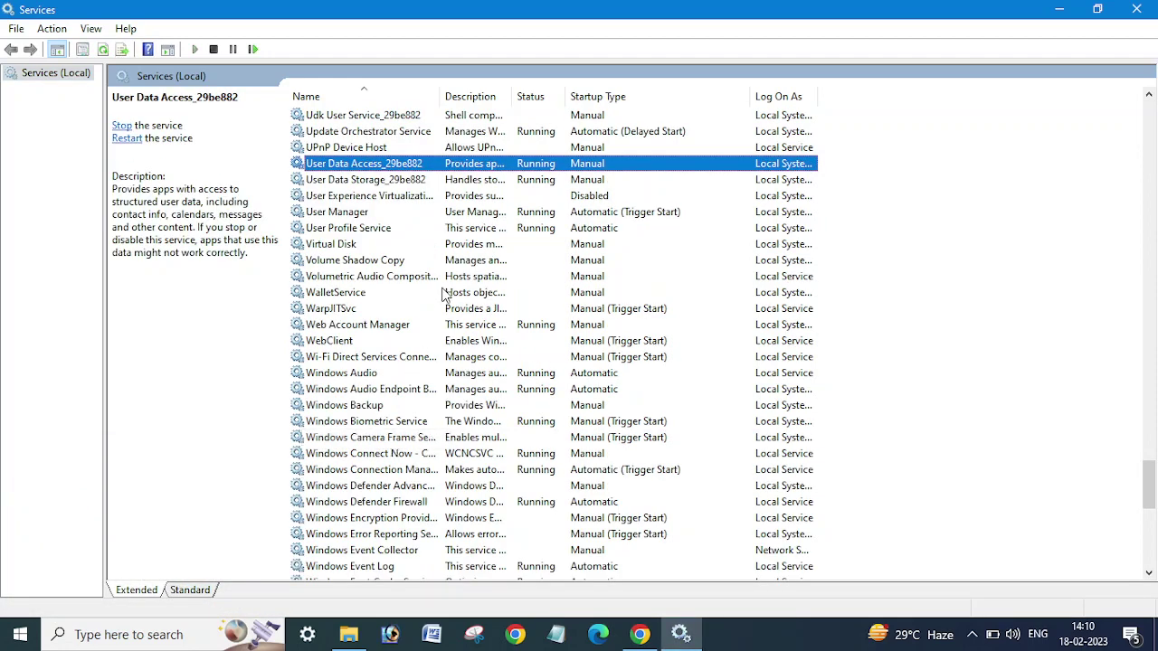
left_click(389, 234)
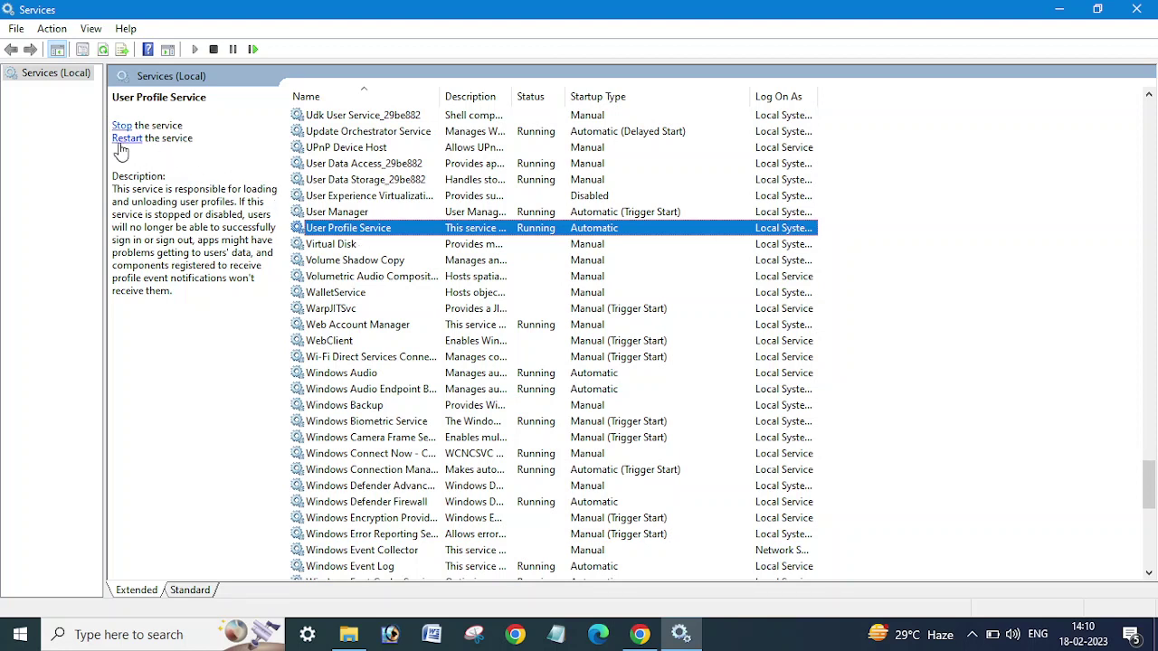
Close the Services console and refresh the desktop.
left_click(1136, 10)
right_click(756, 247)
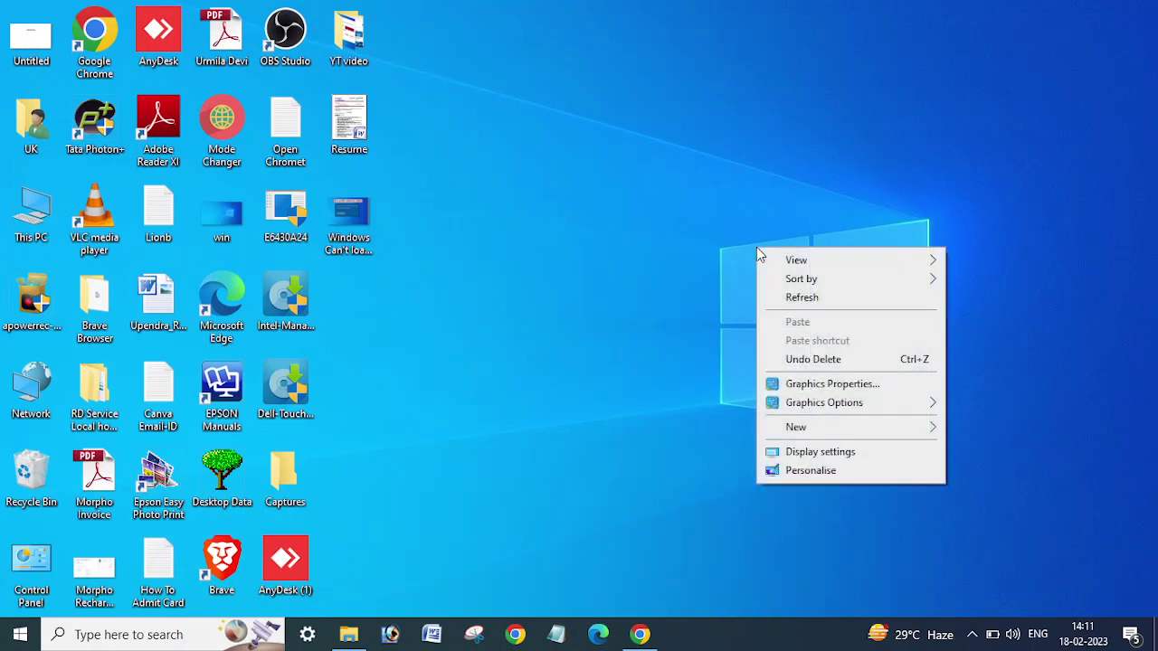
left_click(789, 297)
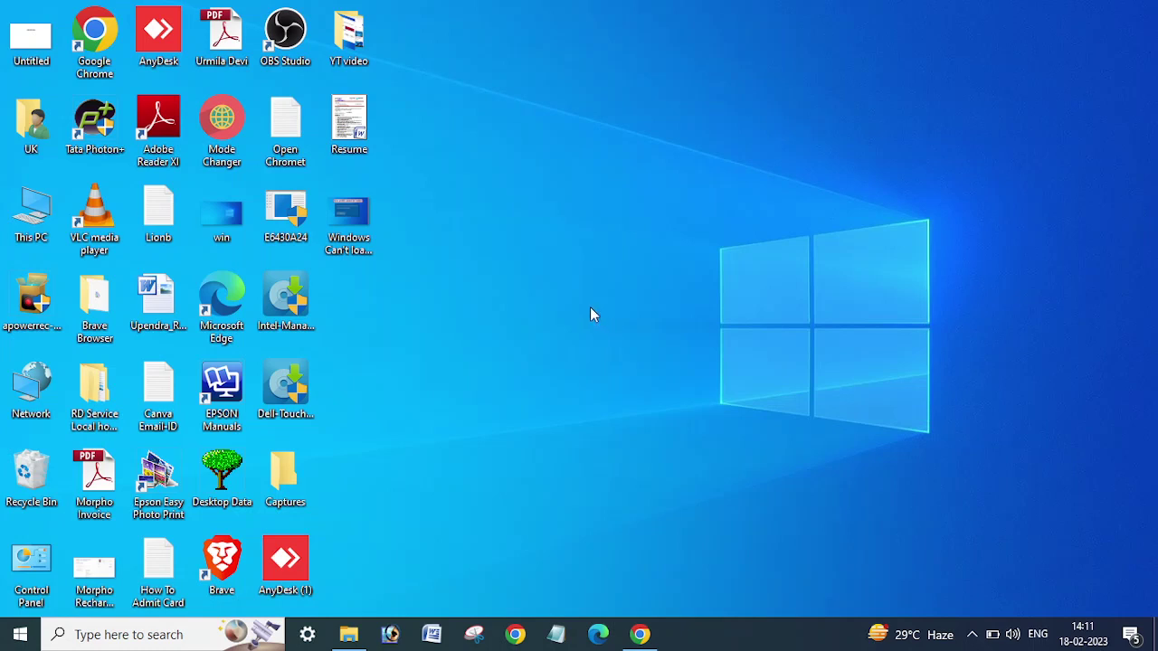
Open File Explorer maximized and browse through This PC to the Users folder on Local Disk (C:).
double_click(31, 131)
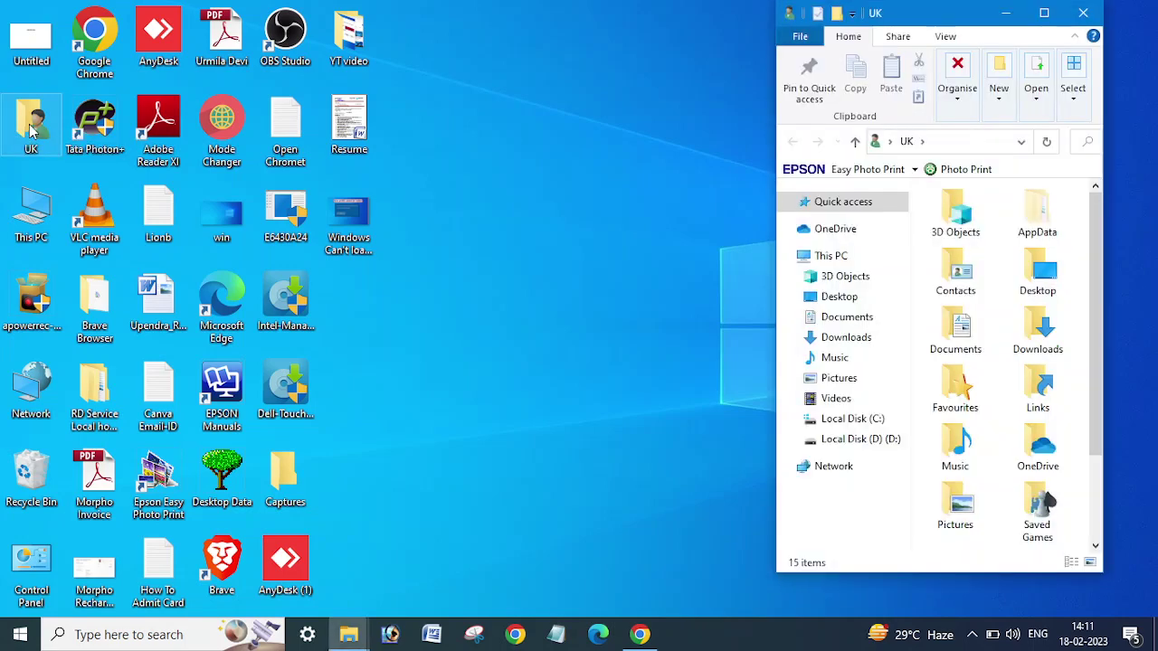
left_click(1044, 13)
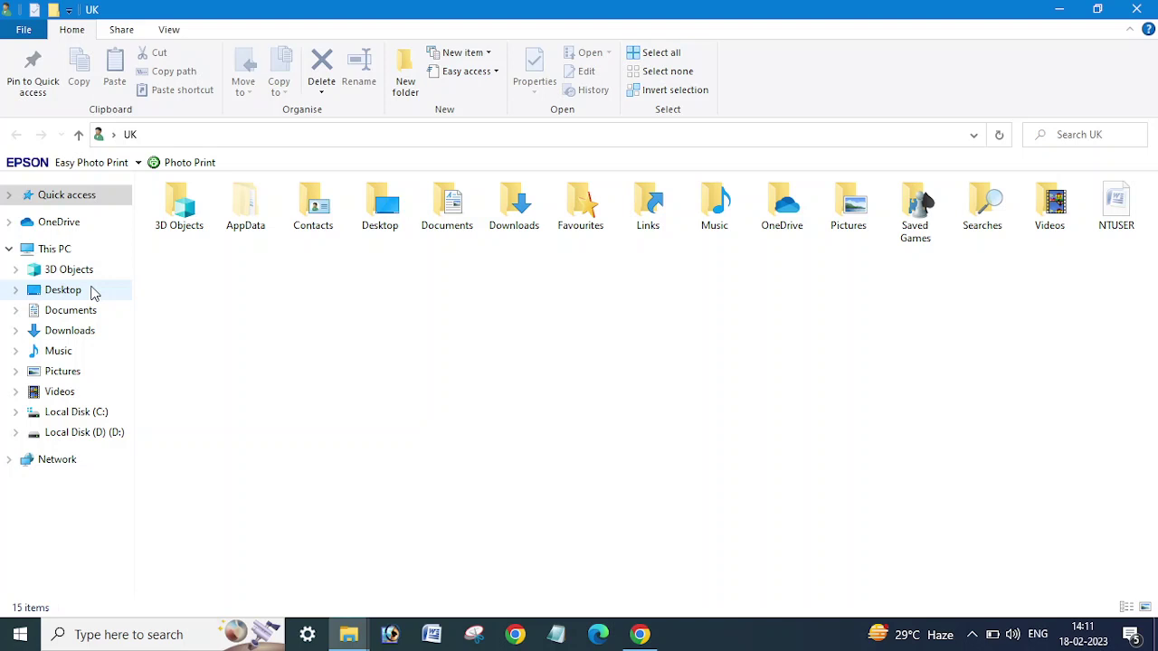
left_click(56, 249)
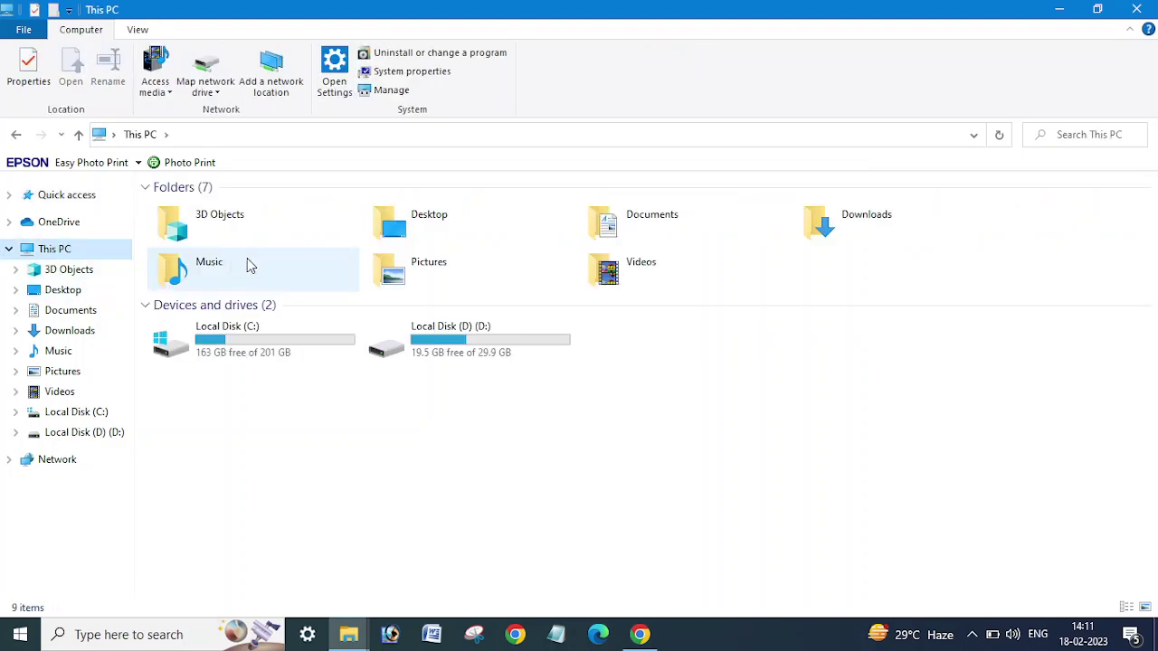
double_click(201, 344)
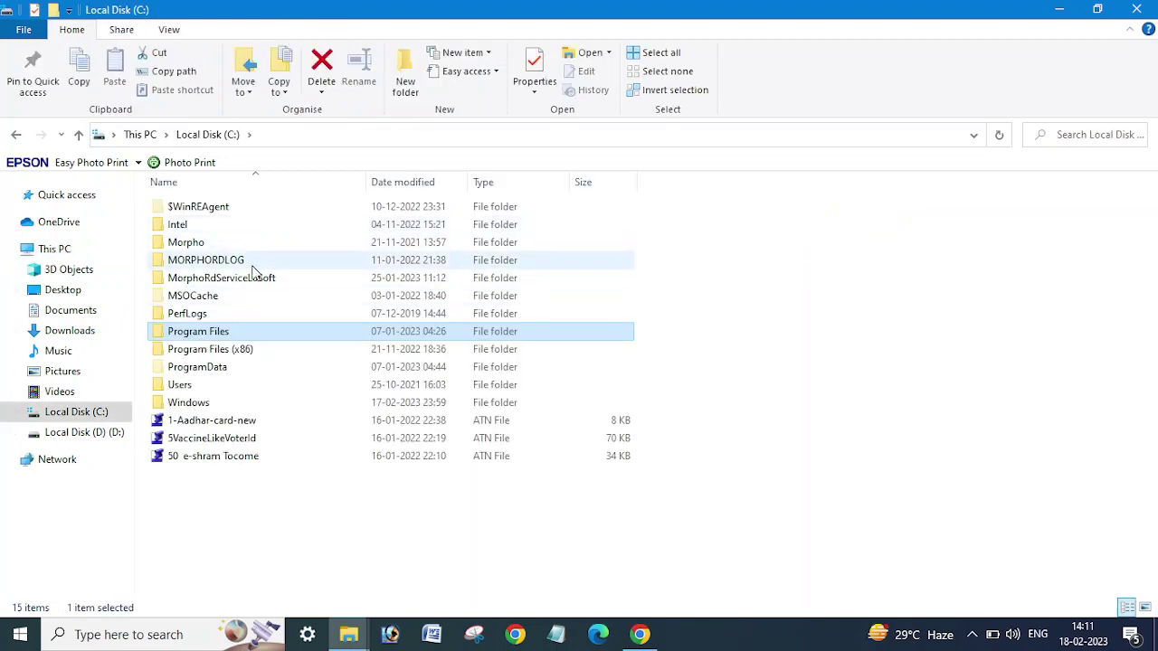
left_click(189, 387)
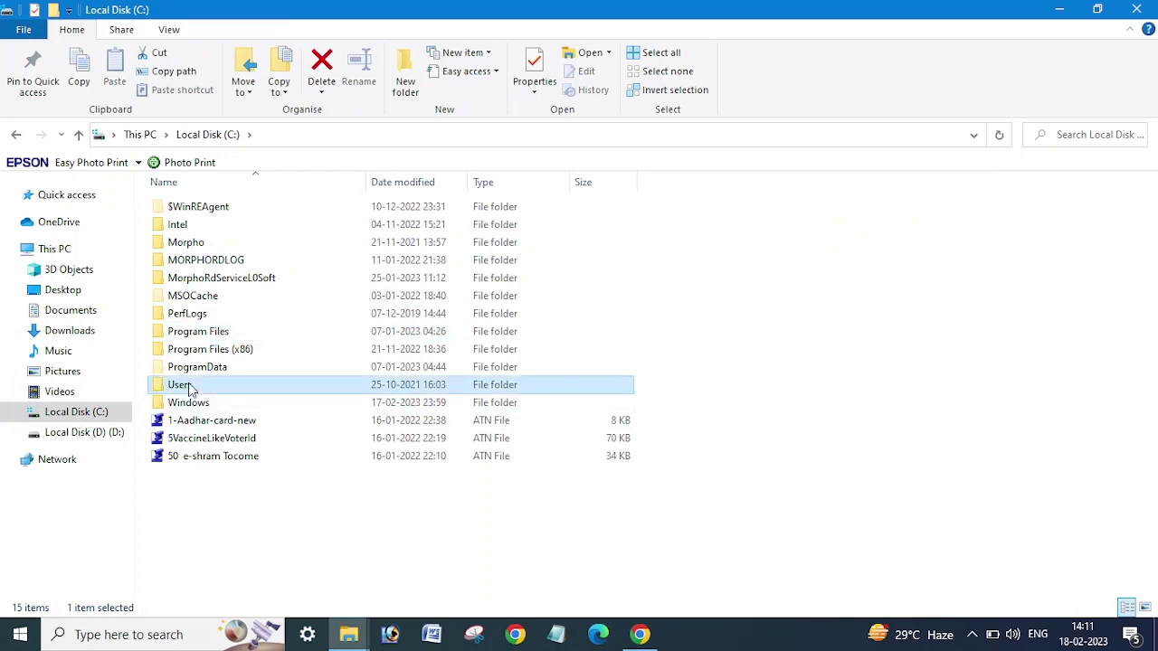
double_click(189, 387)
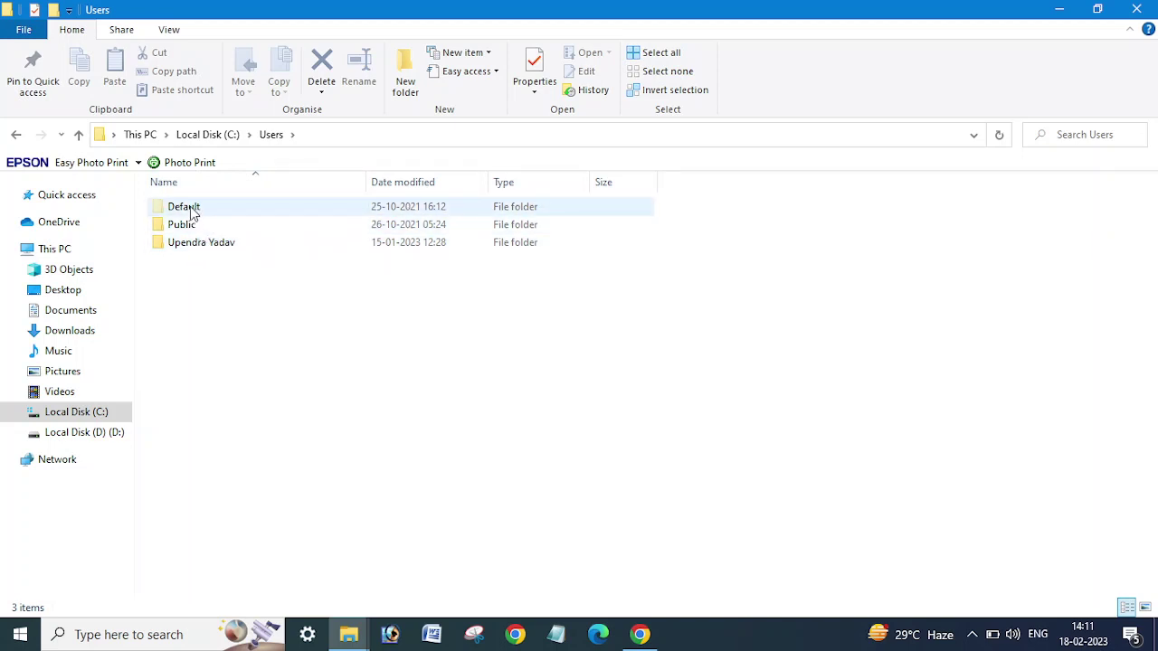
Examine the commands available for the personal profile folder in Users, and leave the folder deselected.
mouse_move(191, 240)
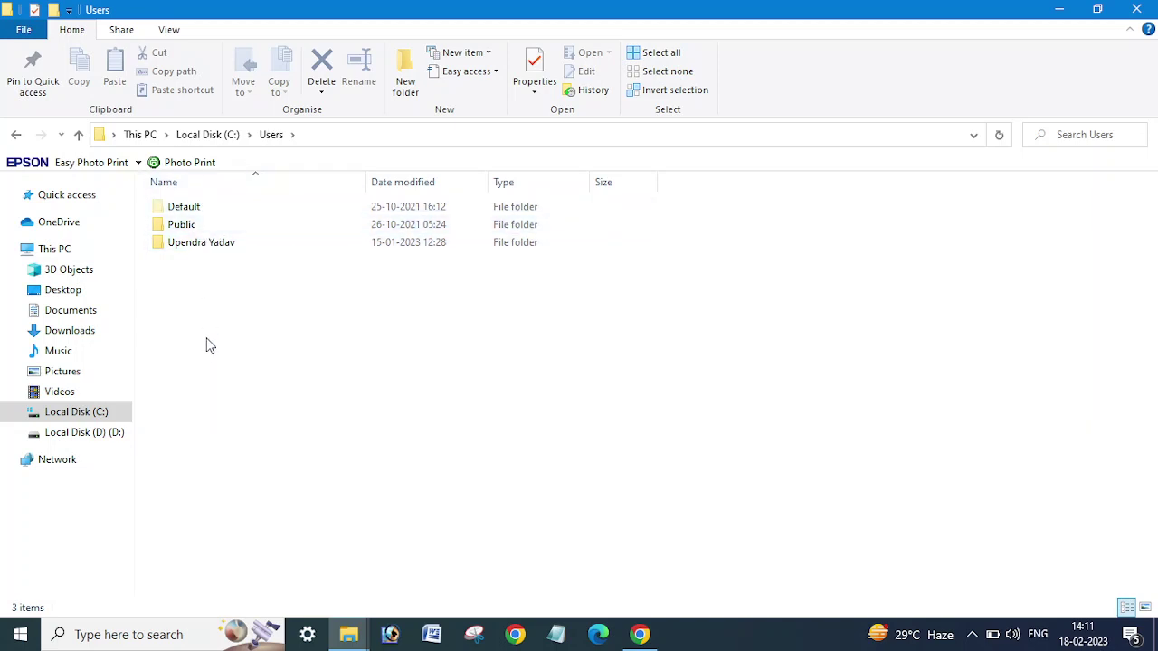
left_click(200, 251)
right_click(201, 251)
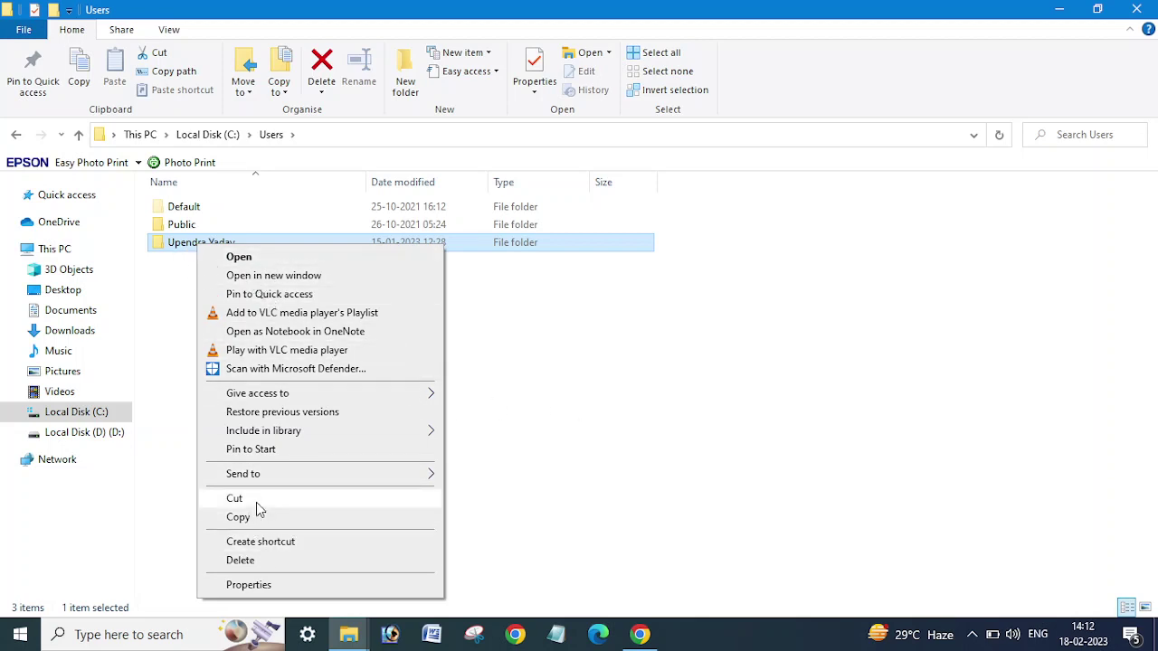
left_click(515, 380)
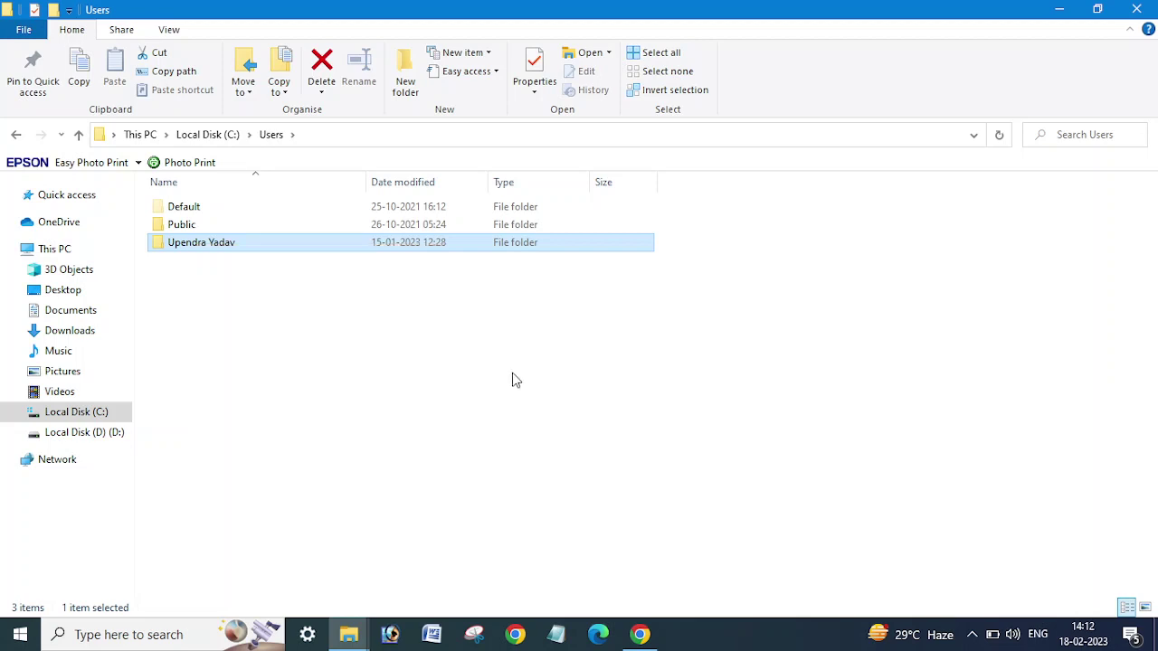
left_click(201, 242, "ctrl")
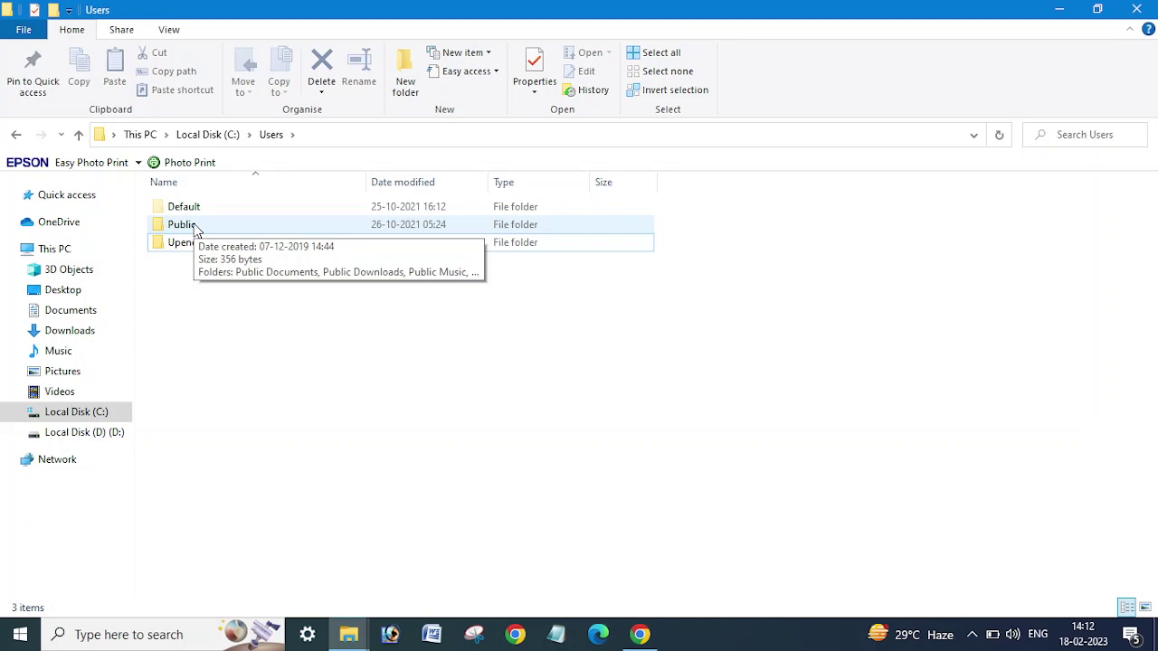
Compare the commands available for the Public, Default and personal profile folders in Users, checking which ones offer Rename.
left_click(181, 228)
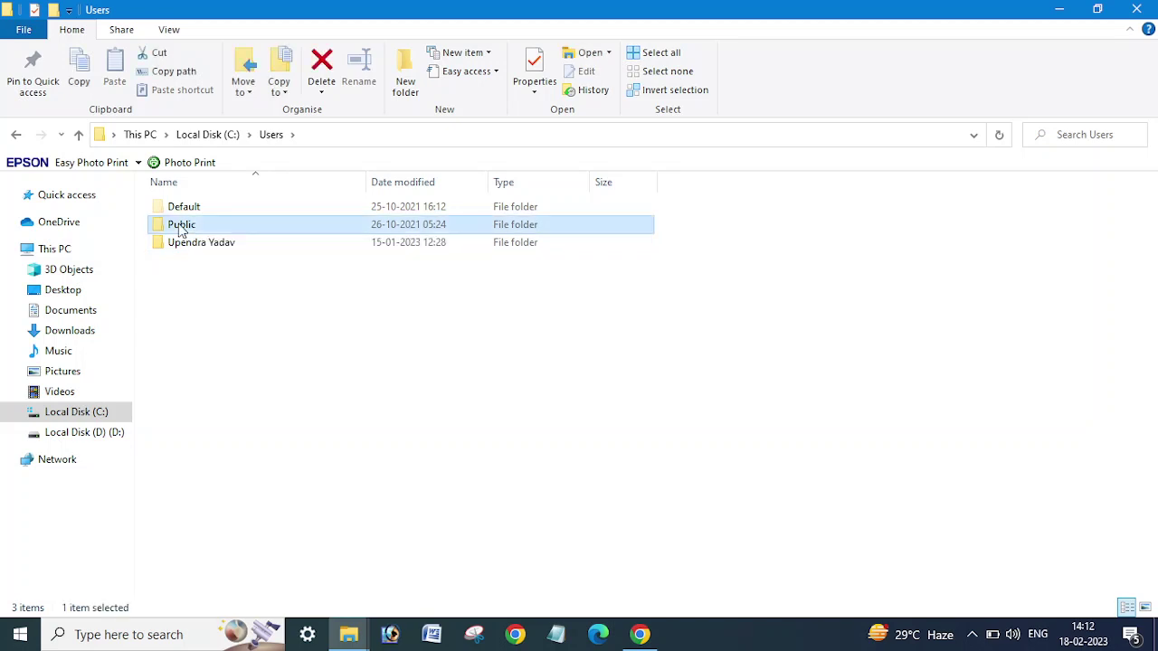
right_click(179, 230)
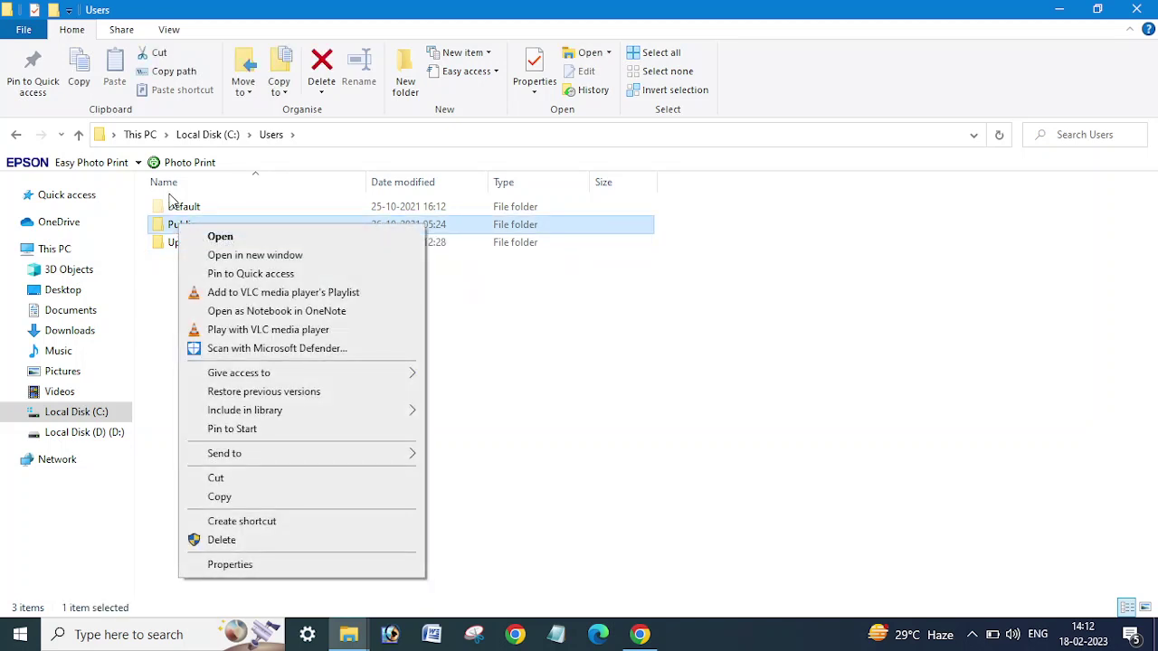
left_click(175, 210)
left_click(176, 209)
right_click(176, 210)
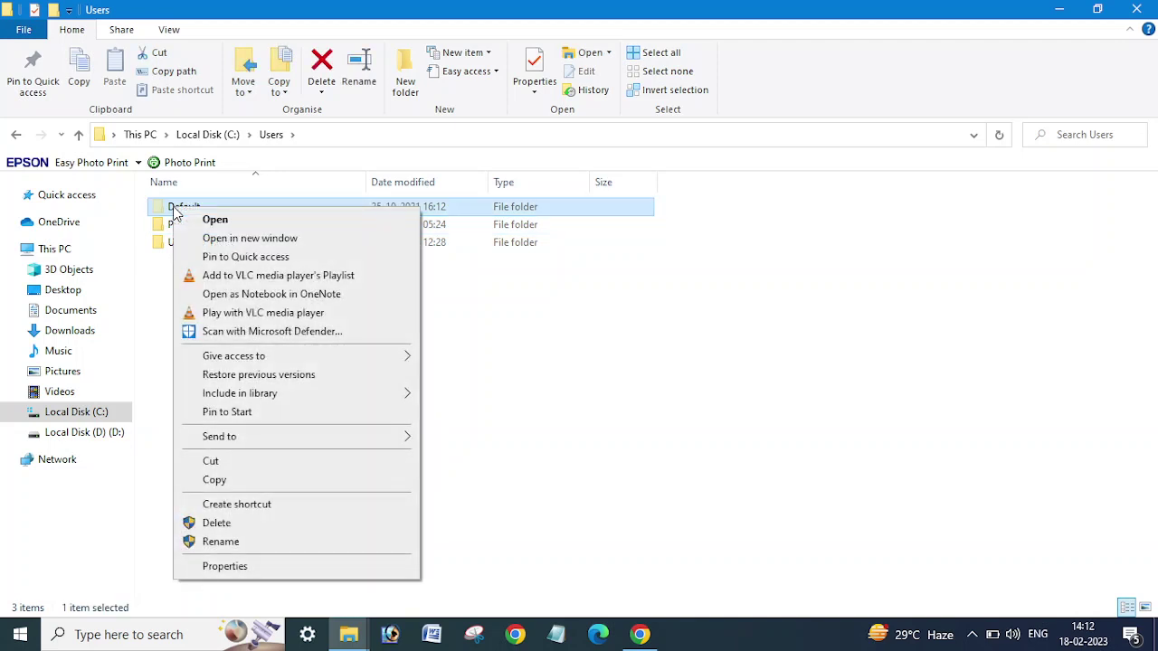
left_click(255, 543)
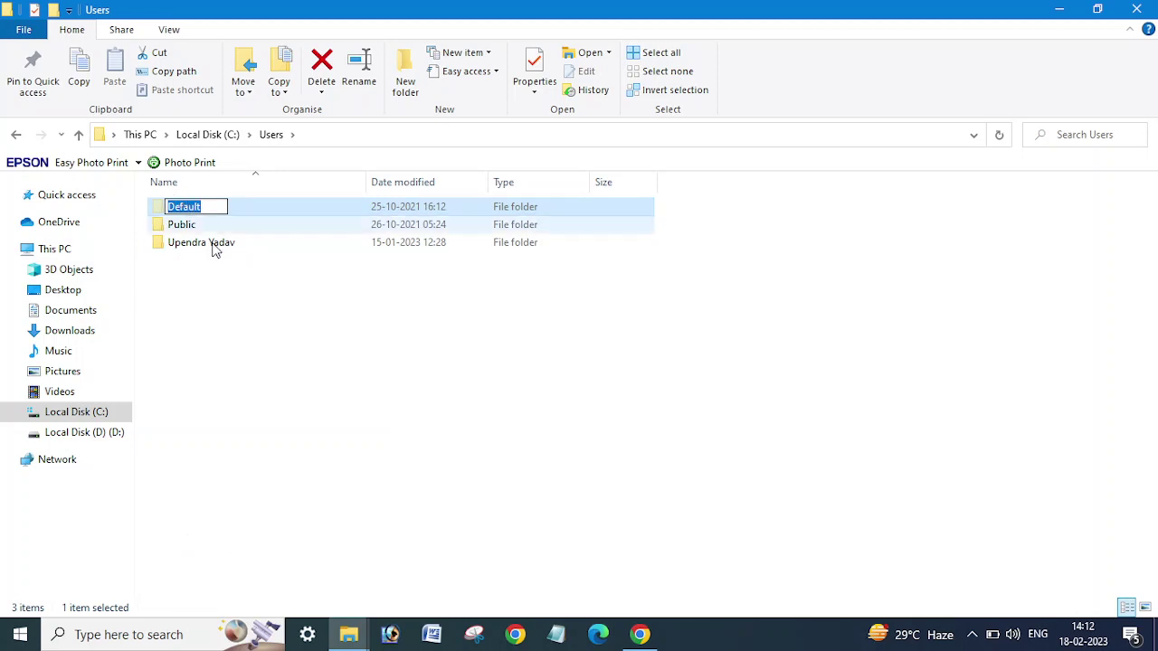
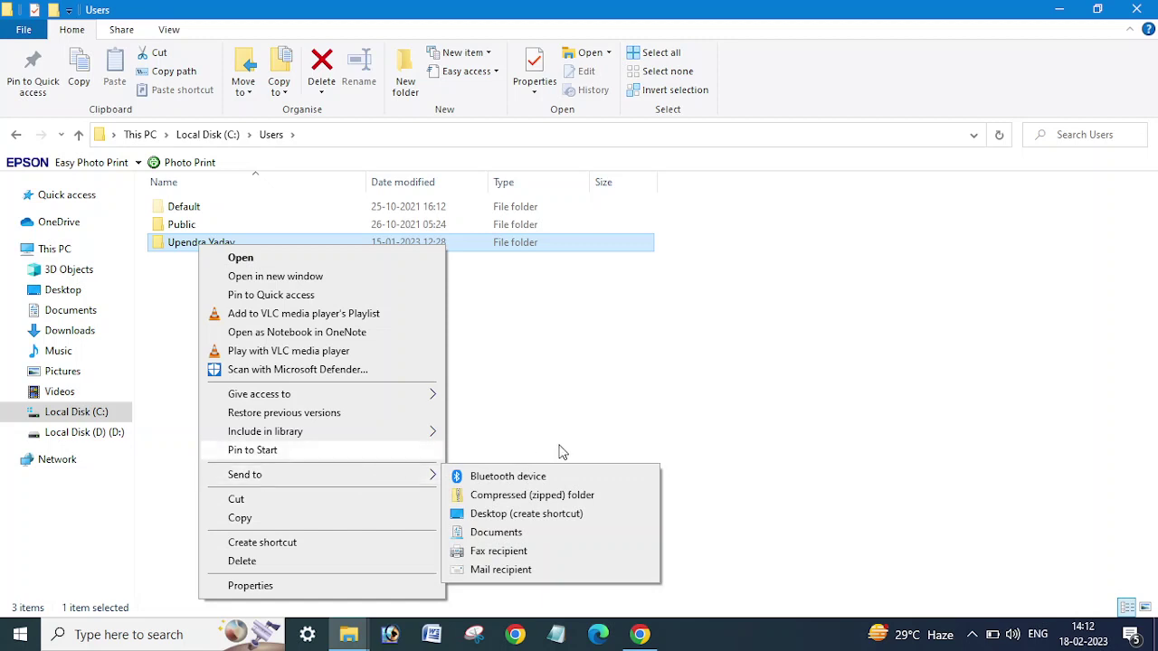
left_click(558, 449)
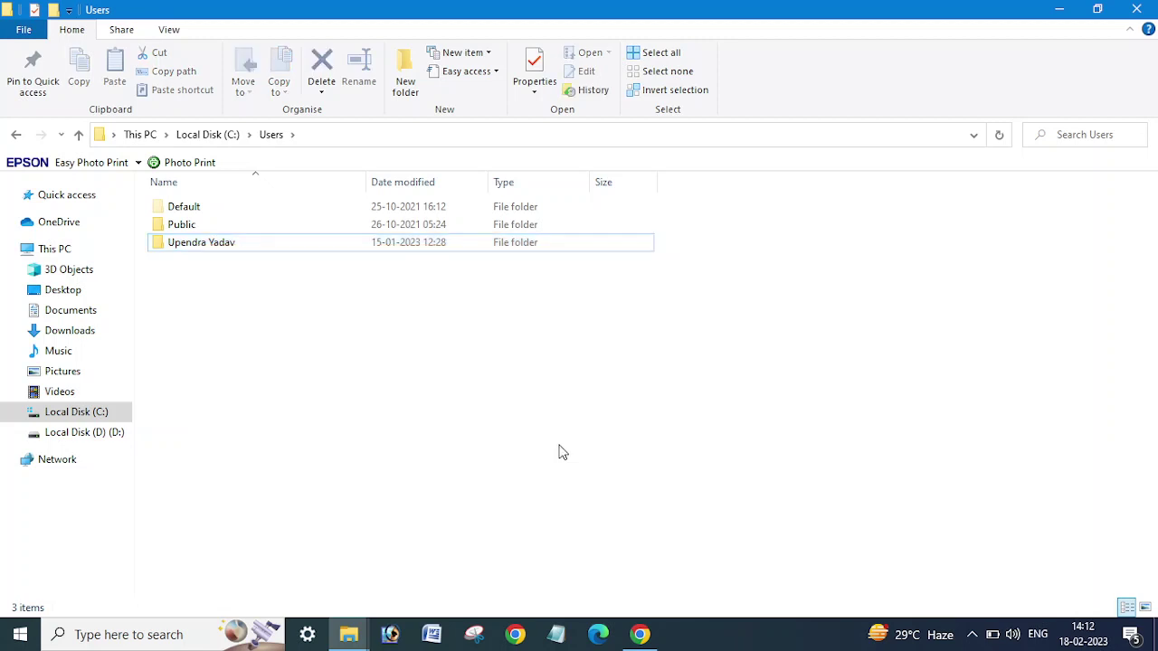
left_click(228, 209)
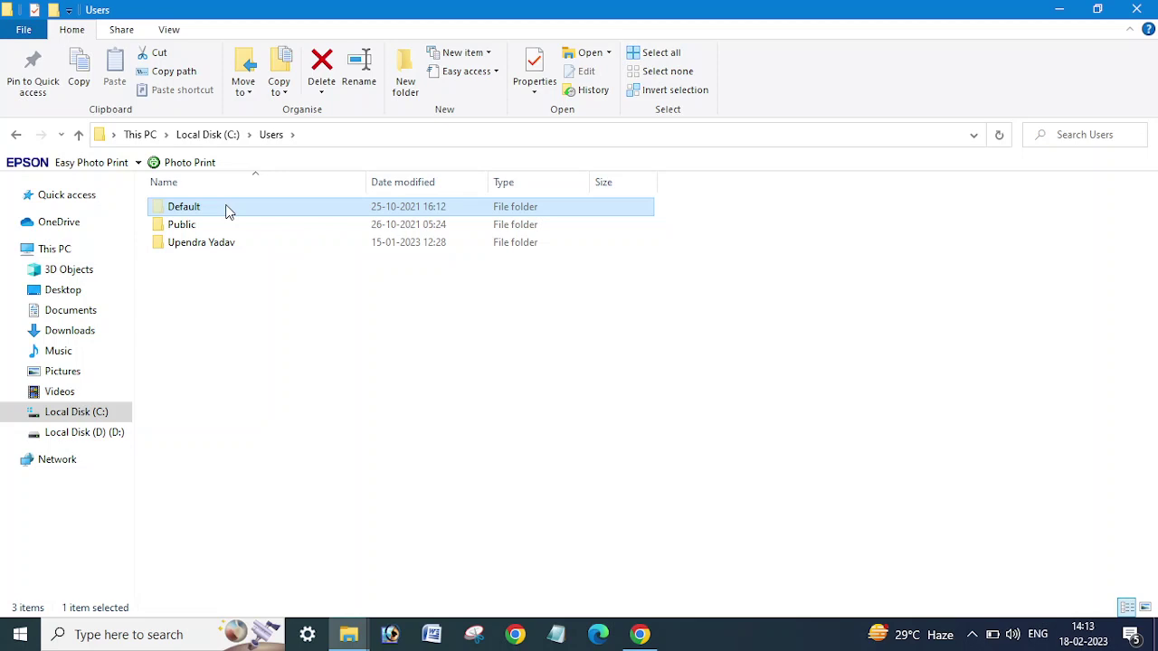
right_click(226, 211)
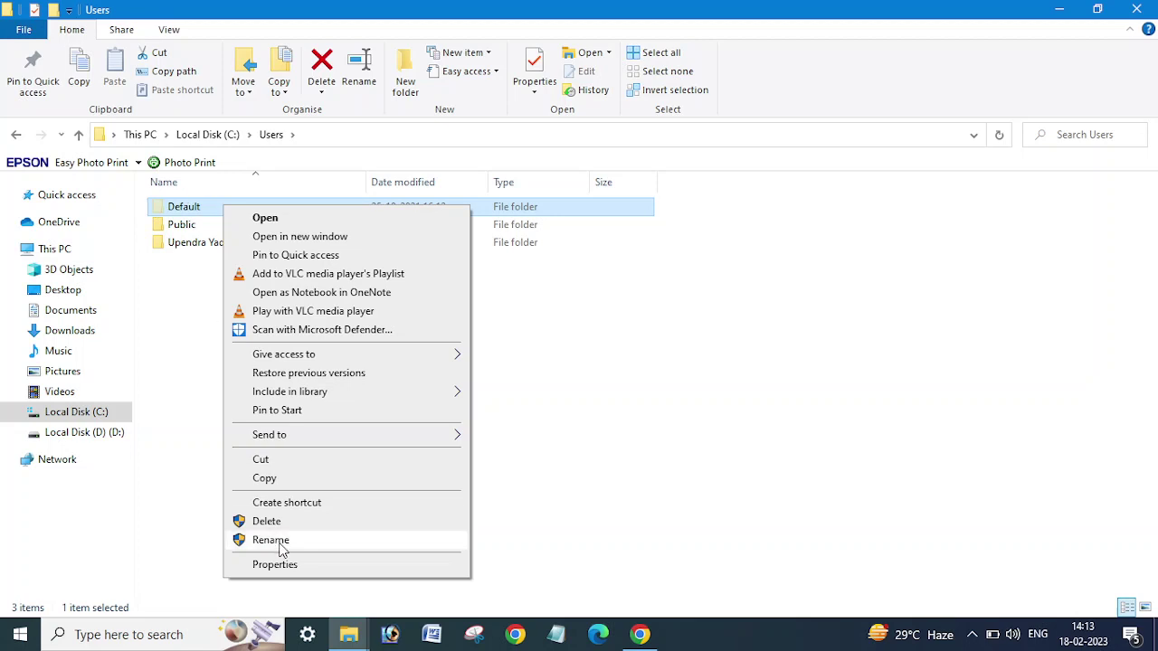
left_click(624, 463)
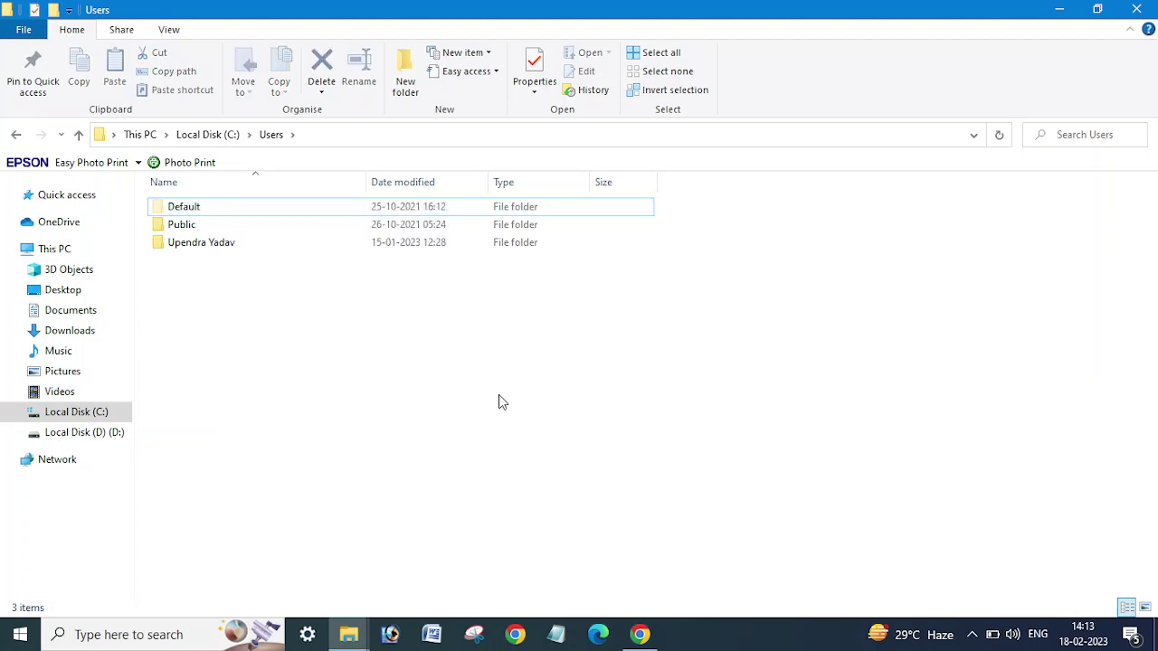
Try renaming the Default folder in Users as Default_old, and leave it under its original name.
right_click(189, 211)
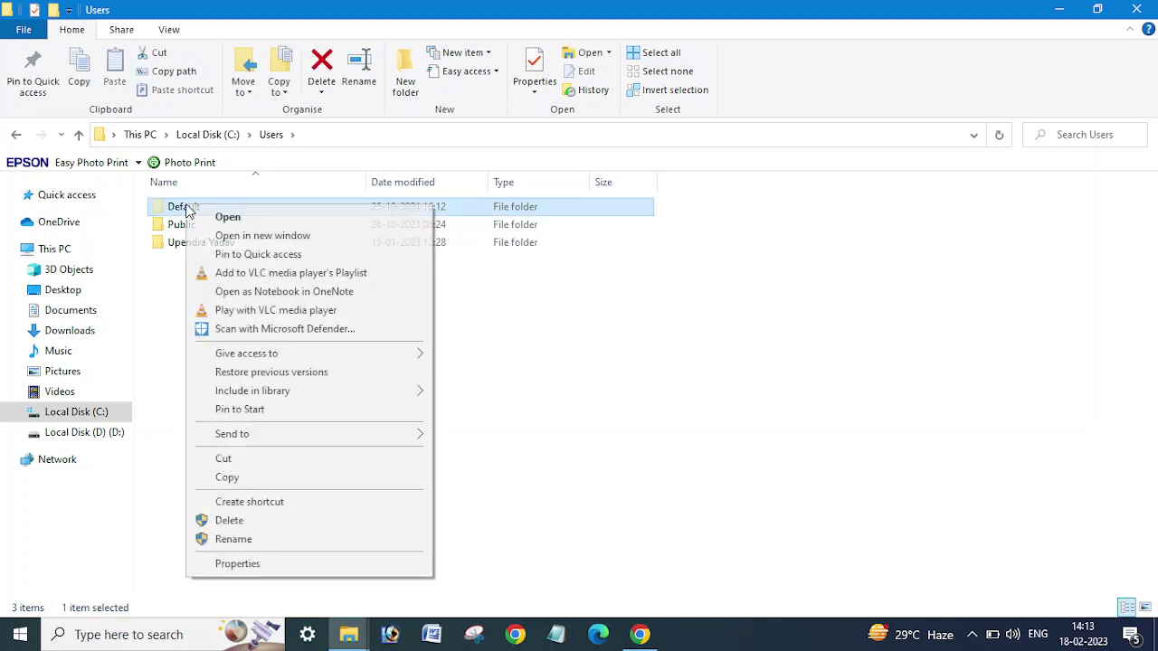
left_click(268, 542)
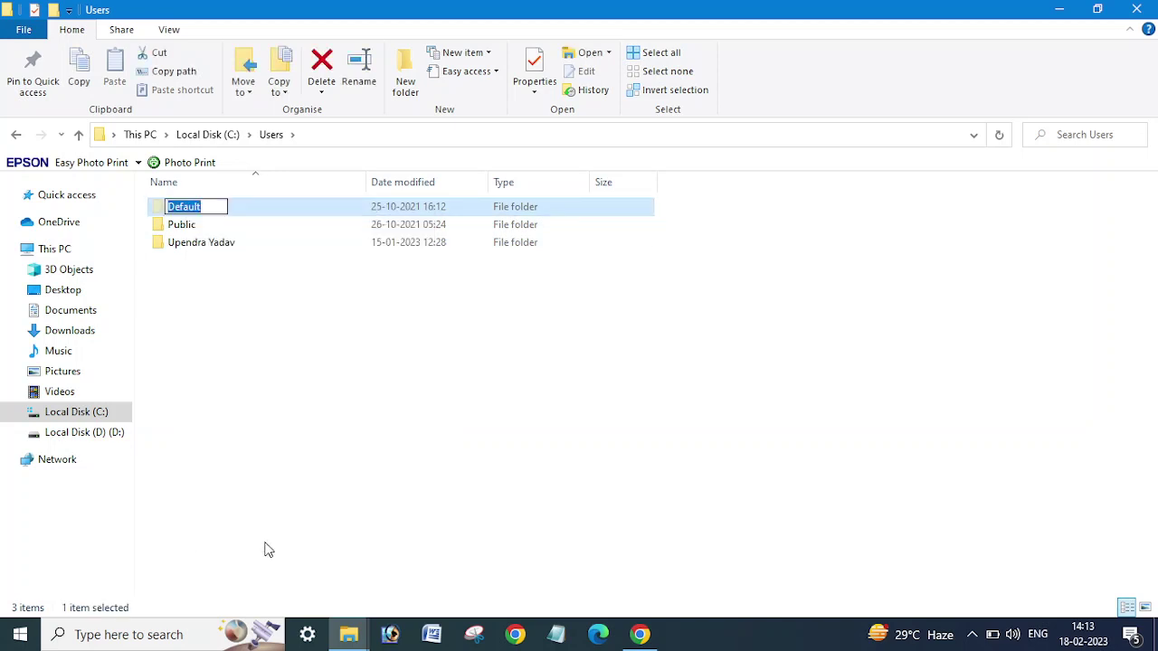
key("End")
type("_old")
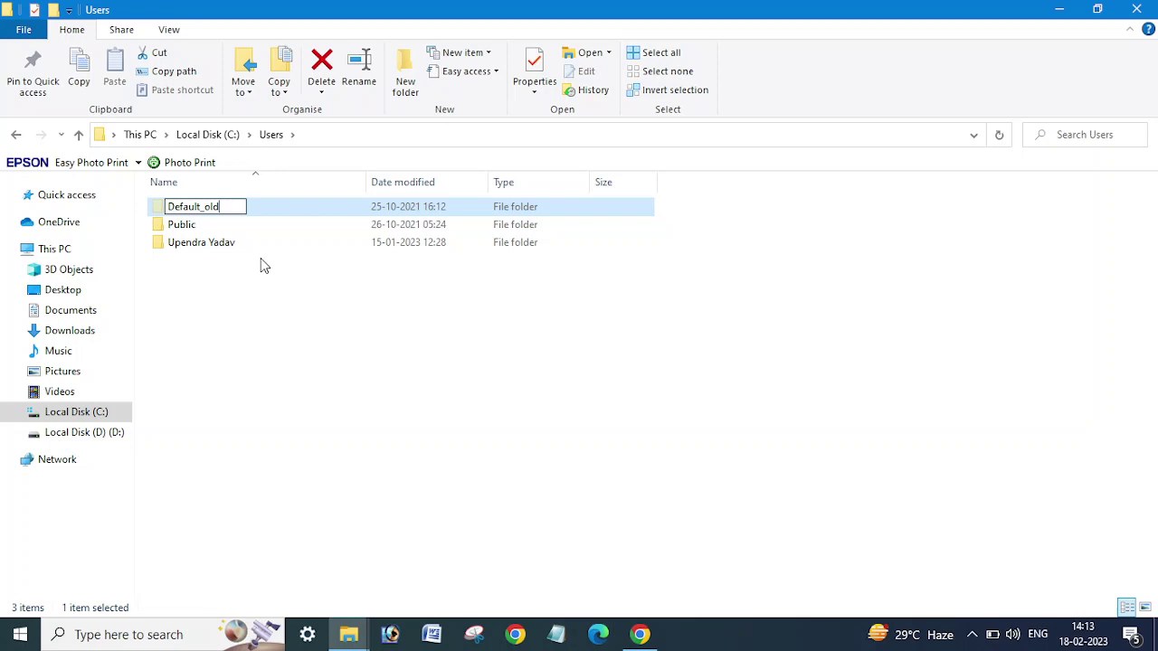
key("BackSpace")
key("BackSpace")
key("BackSpace")
key("BackSpace")
left_click(389, 409)
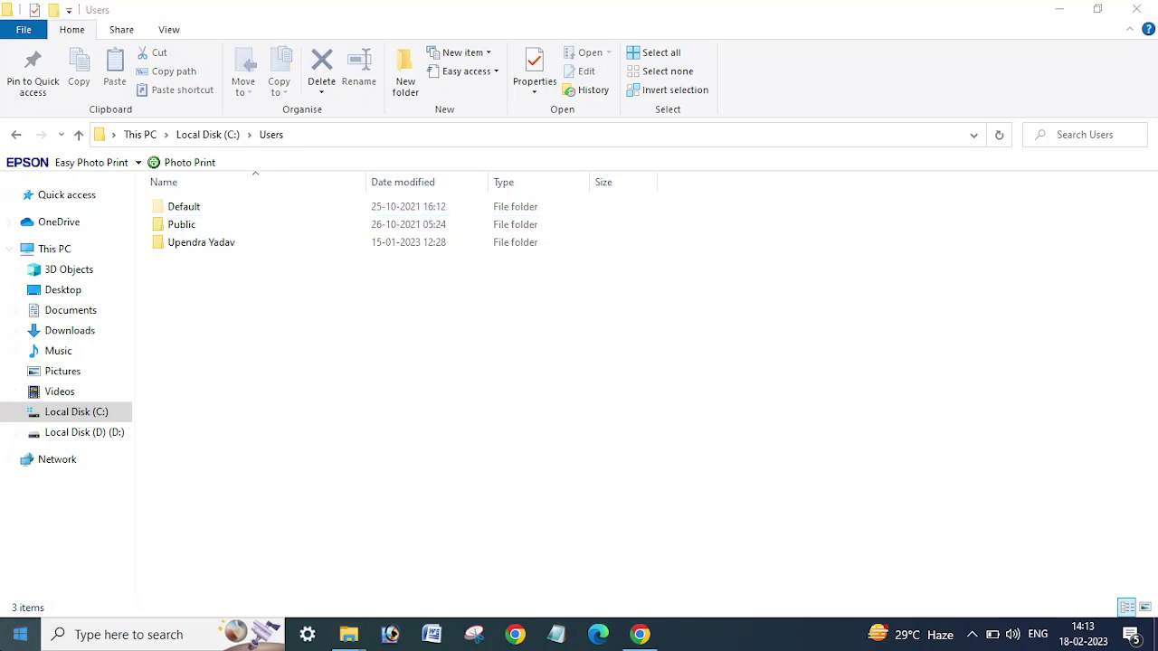
Look at the power options available for the computer and close them without choosing one.
left_click(19, 634)
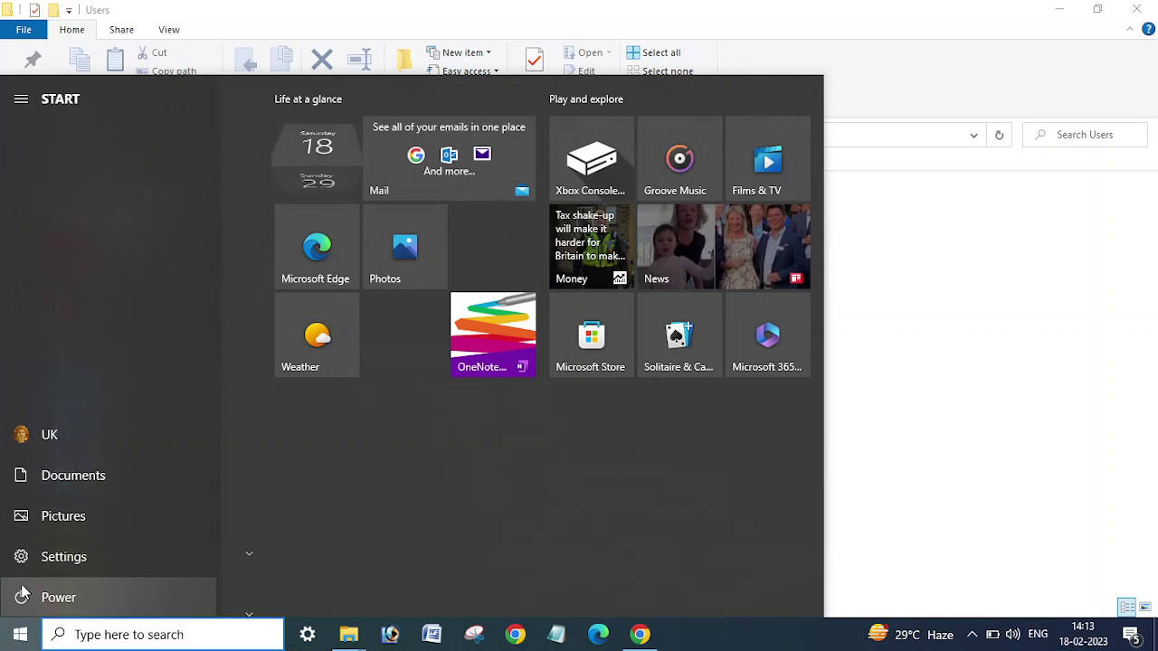
left_click(22, 595)
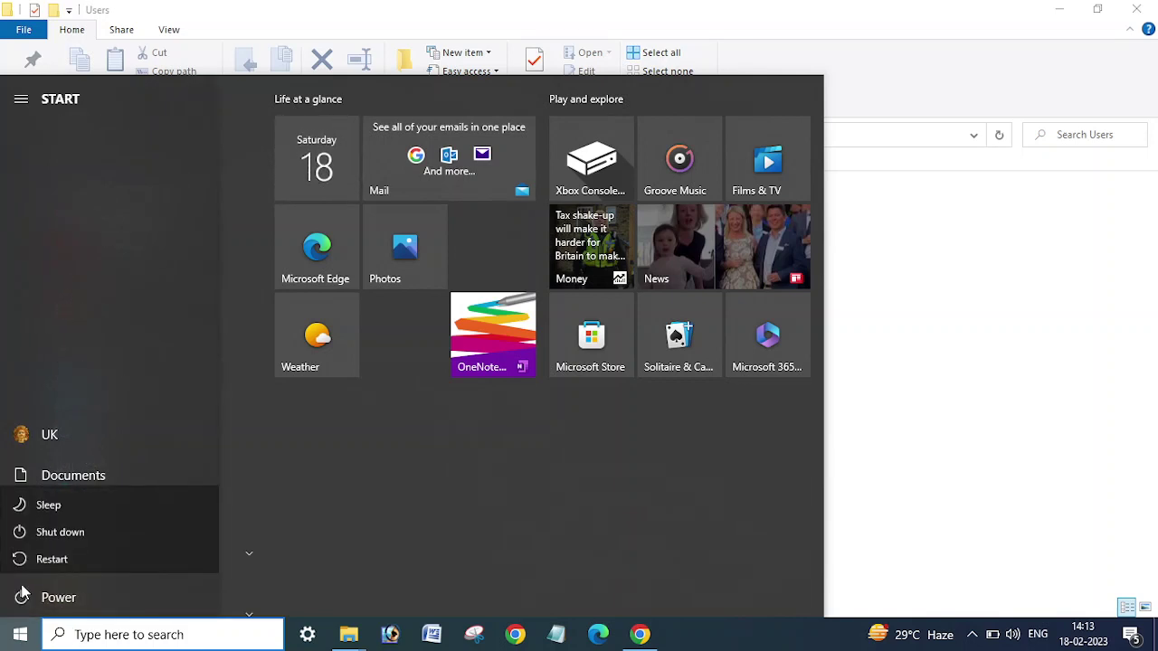
left_click(19, 634)
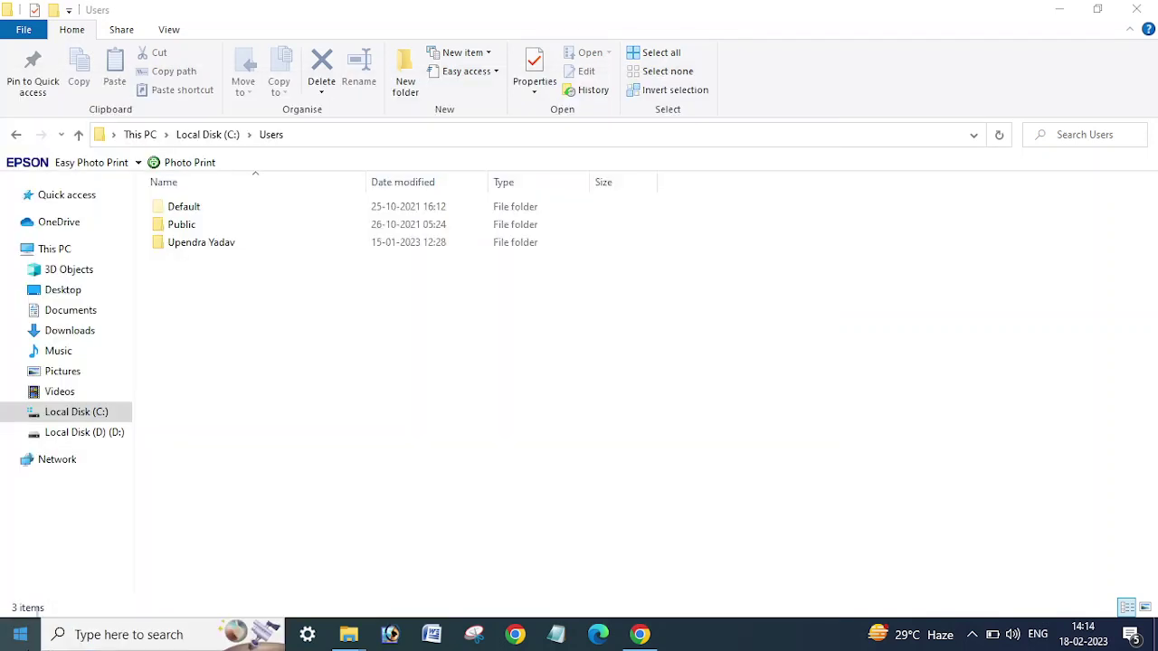
Examine the current account's options, including Sign out and switching to Administrator, without choosing any.
left_click(23, 636)
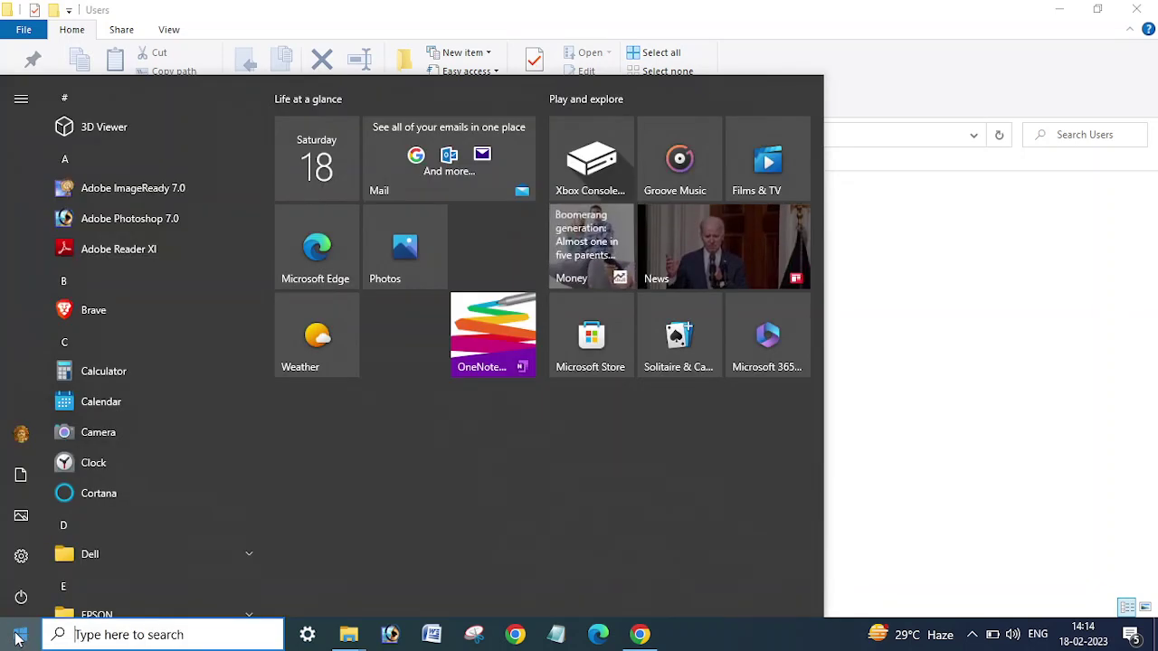
mouse_move(20, 436)
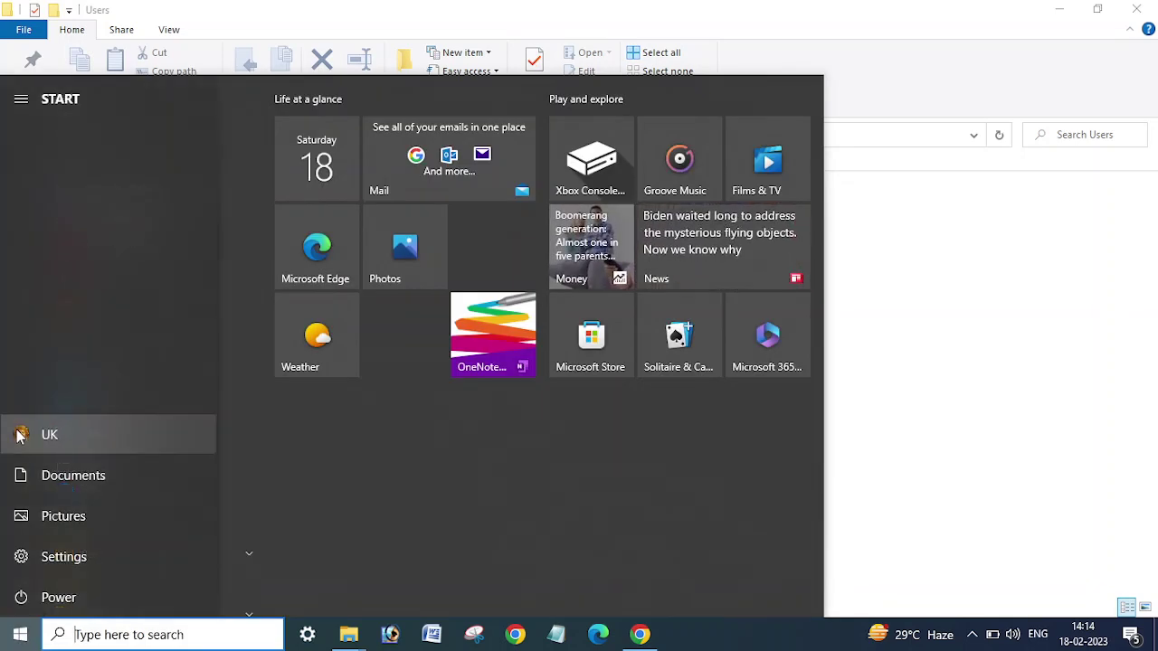
left_click(20, 436)
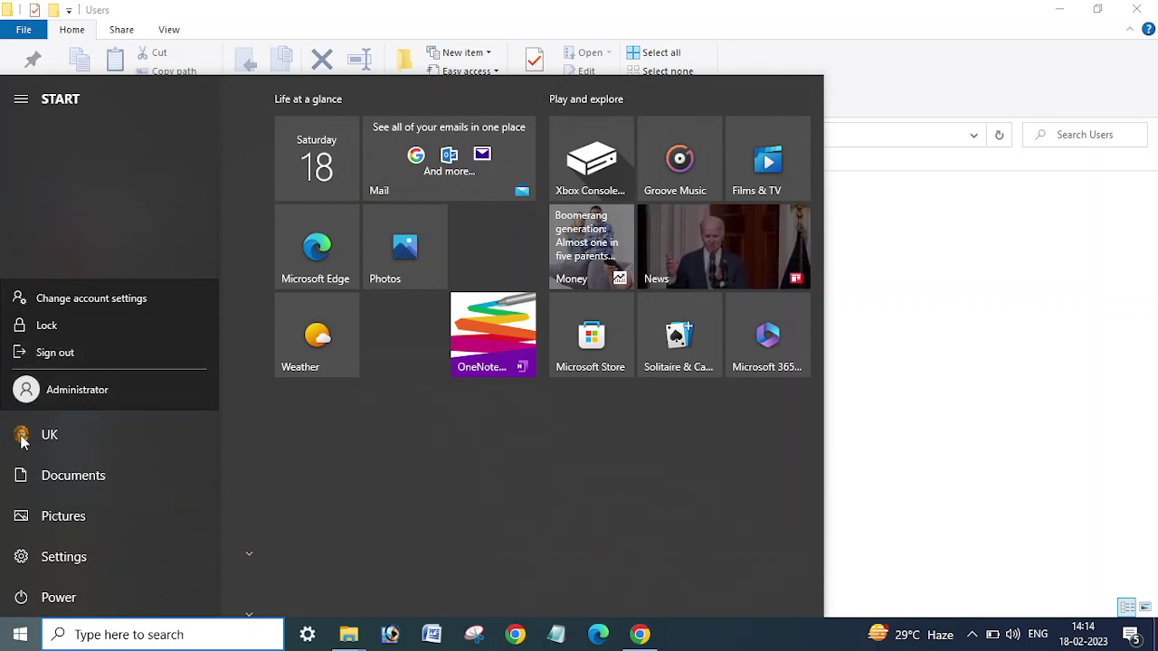
left_click(32, 434)
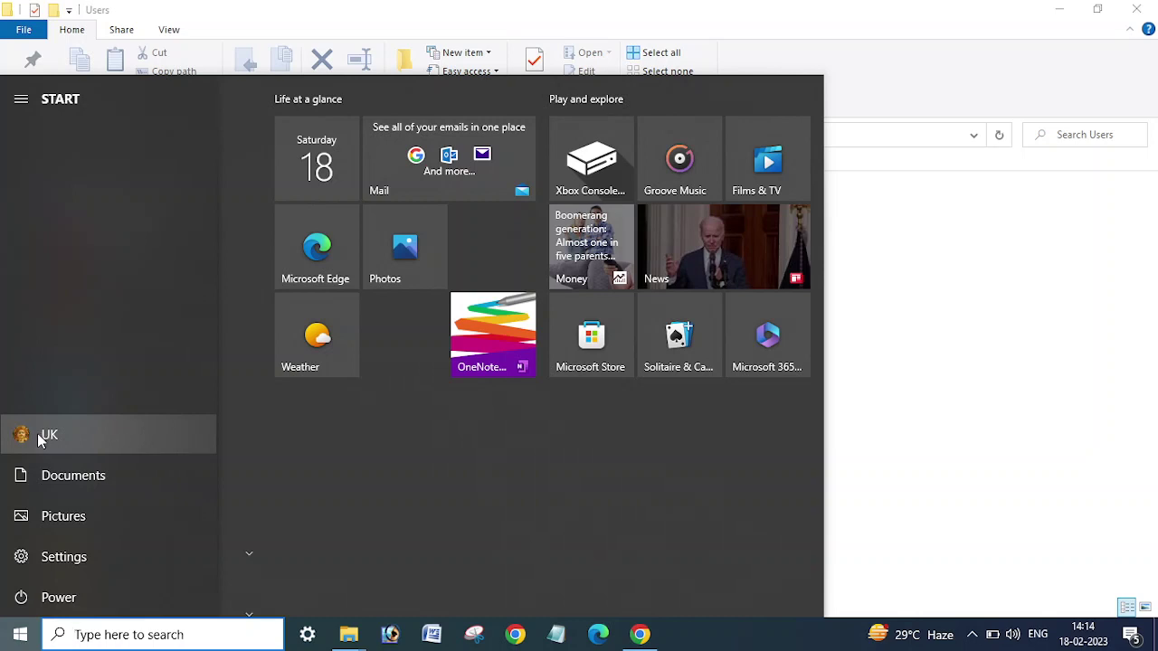
left_click(33, 432)
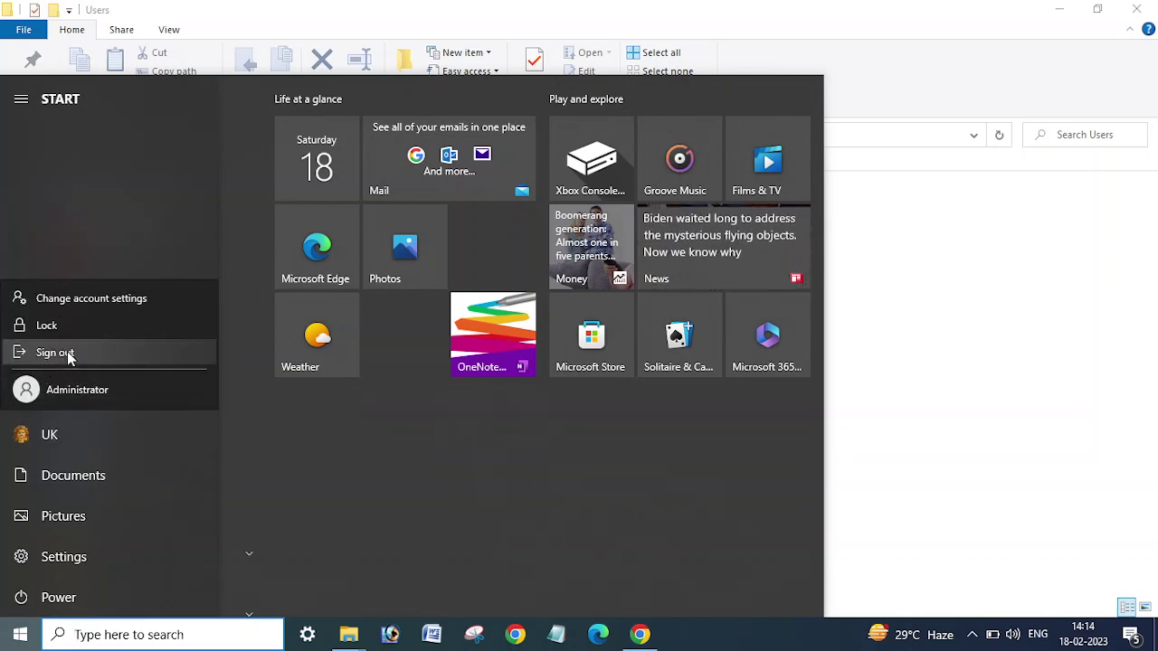
left_click(20, 633)
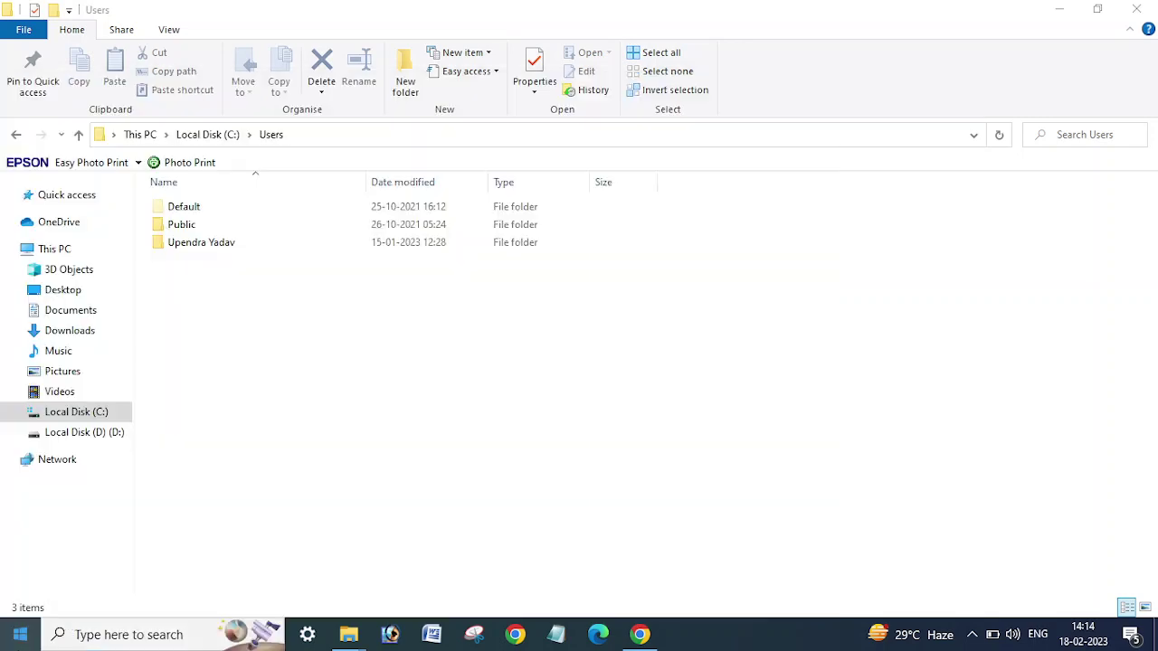
Check the Restart power option without restarting, and return to the Users folder window.
left_click(20, 633)
mouse_move(20, 602)
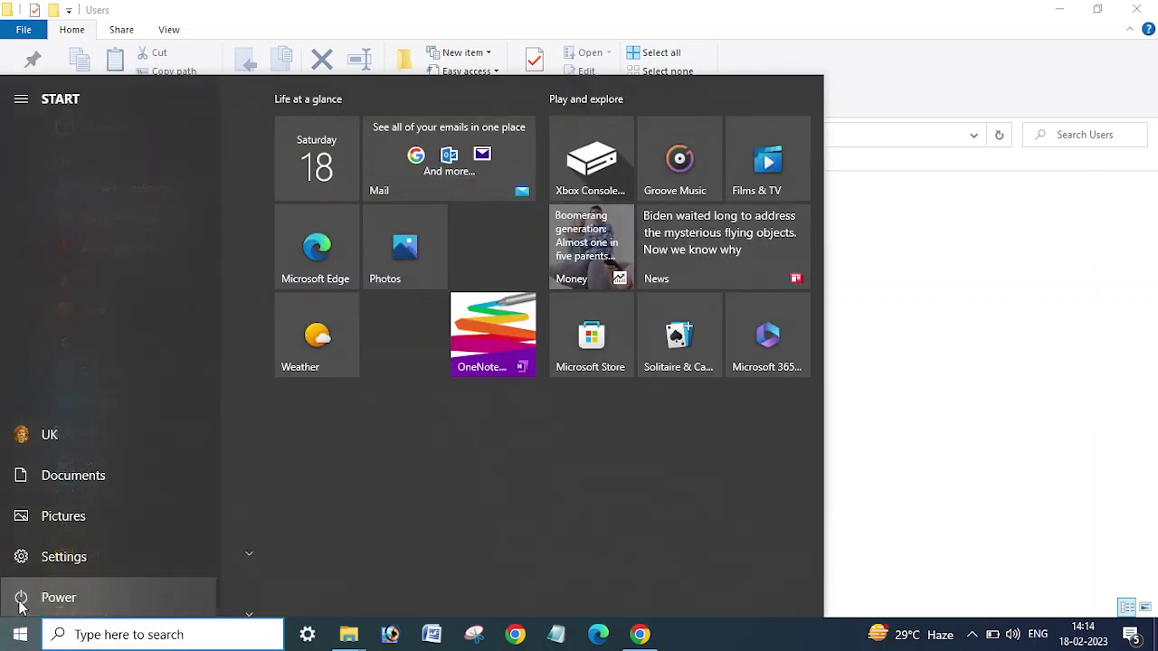
left_click(53, 600)
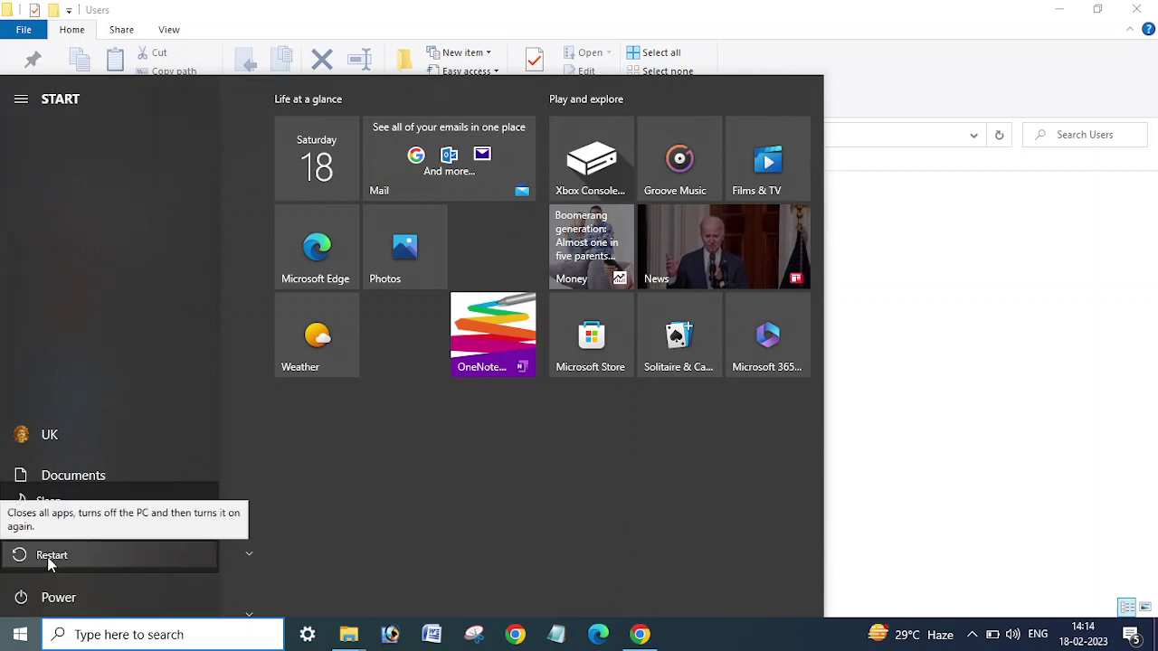
key("Escape")
left_click(1019, 369)
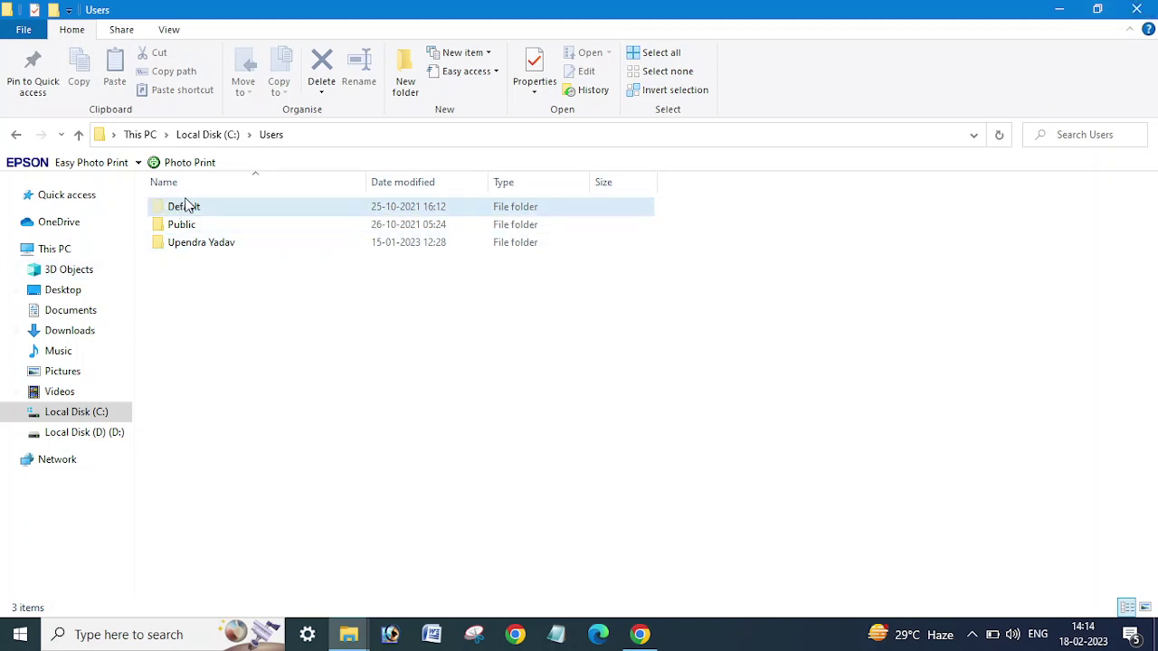
Close the Users folder window and refresh the desktop several times.
left_click(1135, 9)
right_click(583, 263)
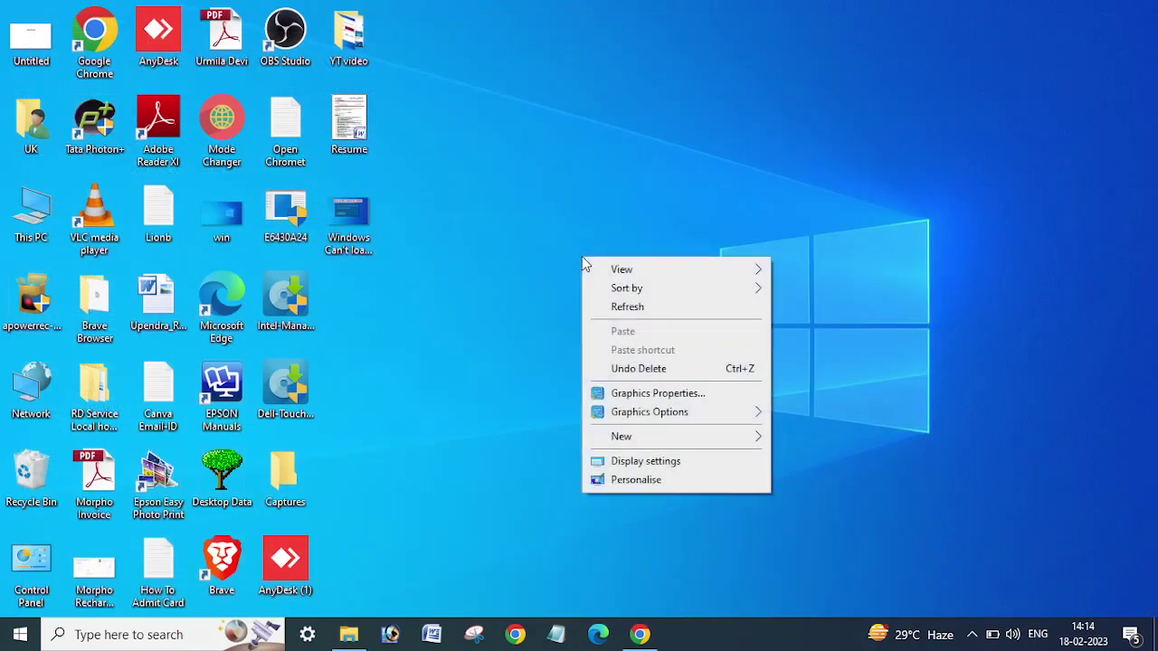
left_click(624, 306)
right_click(622, 299)
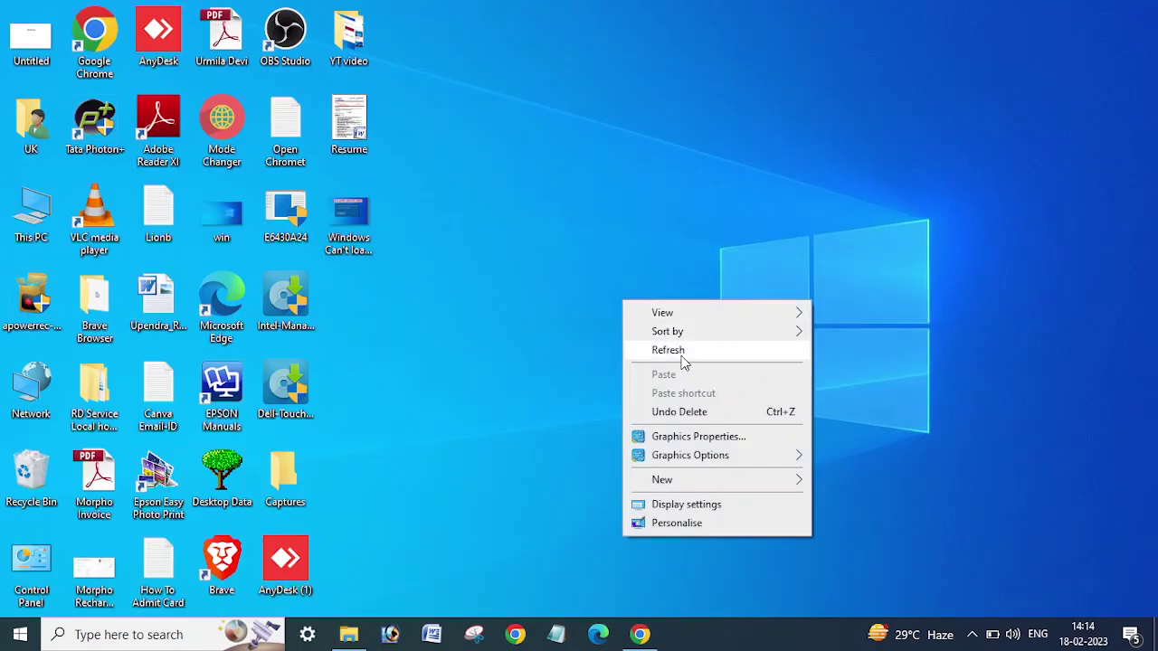
left_click(681, 356)
right_click(630, 251)
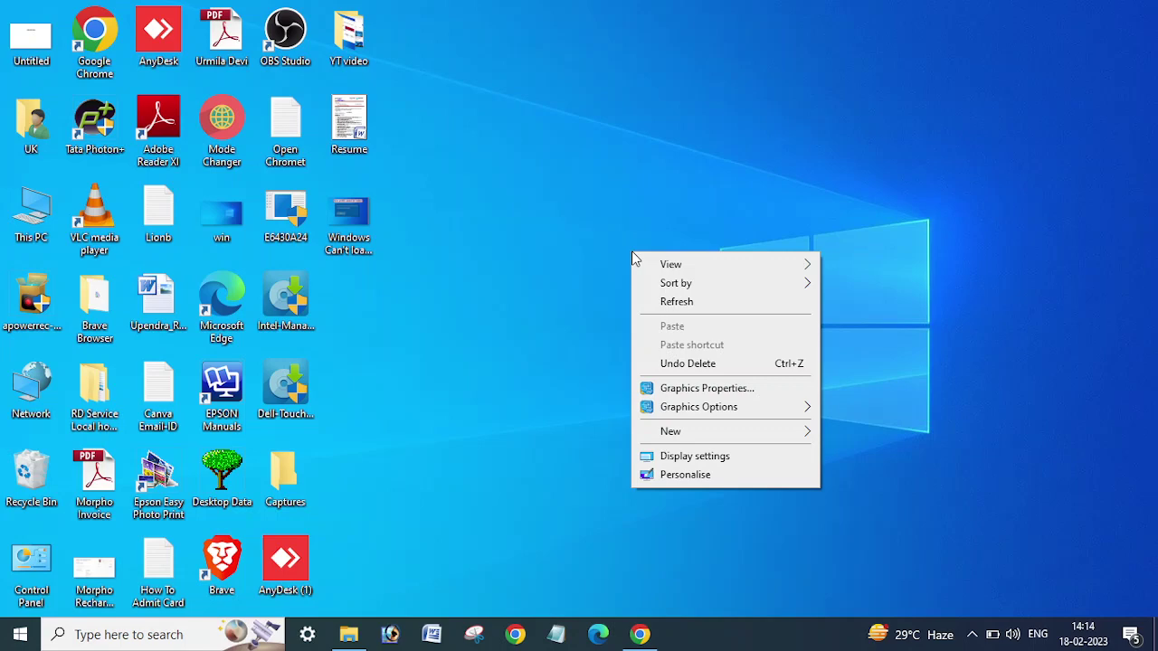
left_click(678, 299)
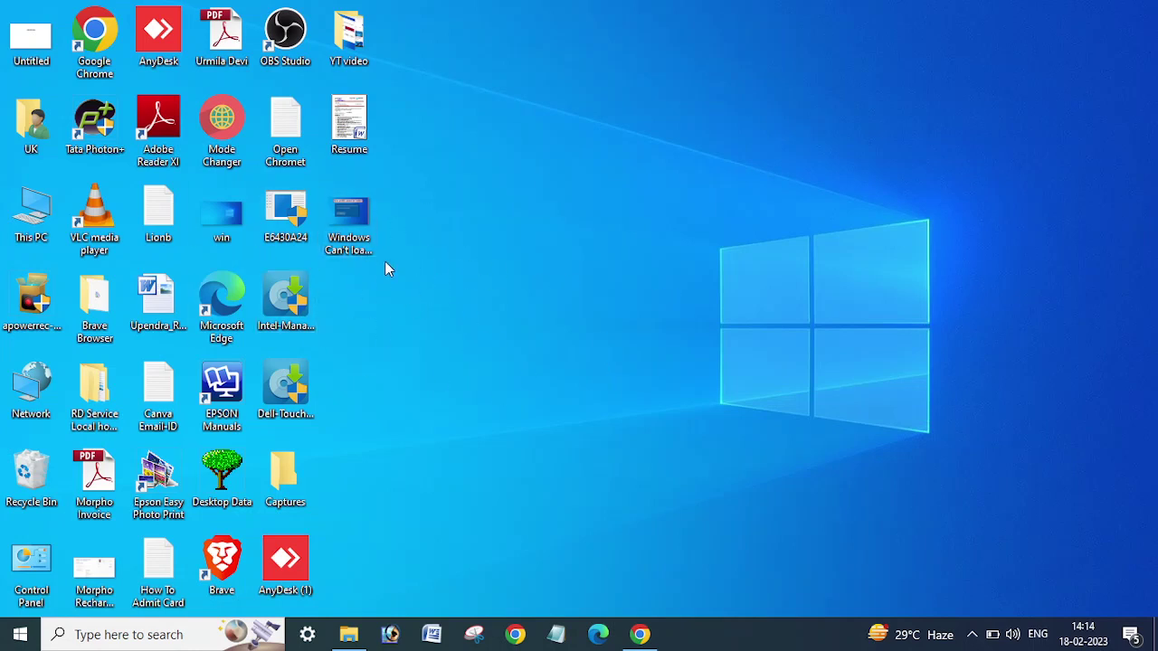
Refresh the desktop once more and switch to Chrome with the IT Parivar YouTube channel's videos page.
mouse_move(349, 206)
right_click(697, 282)
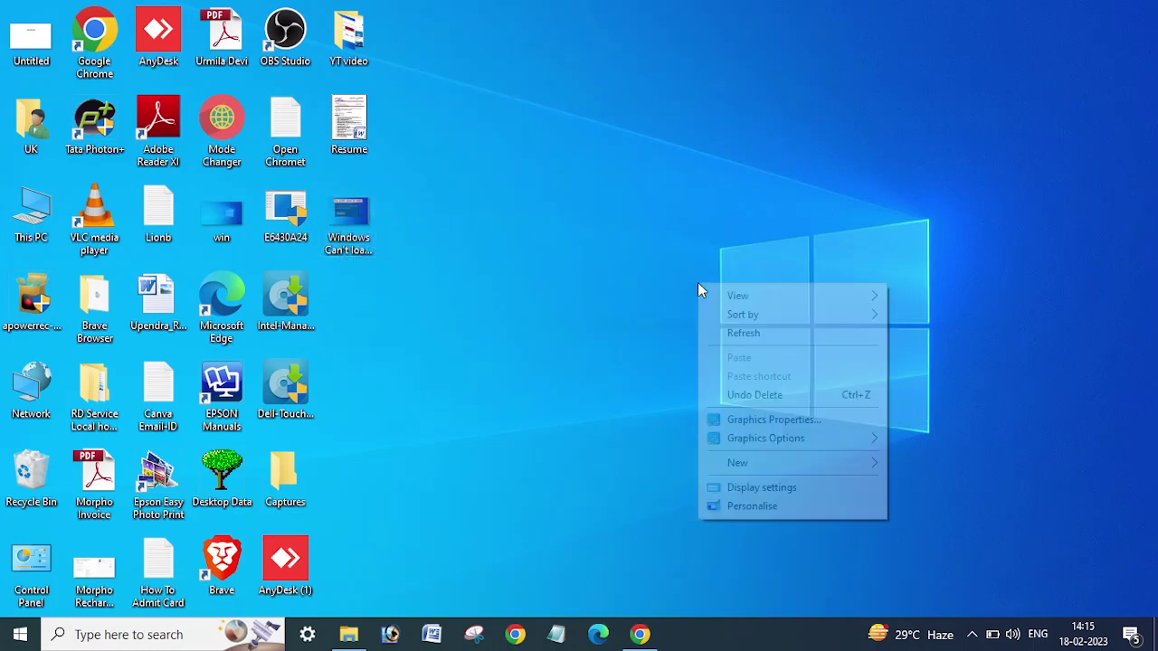
left_click(739, 333)
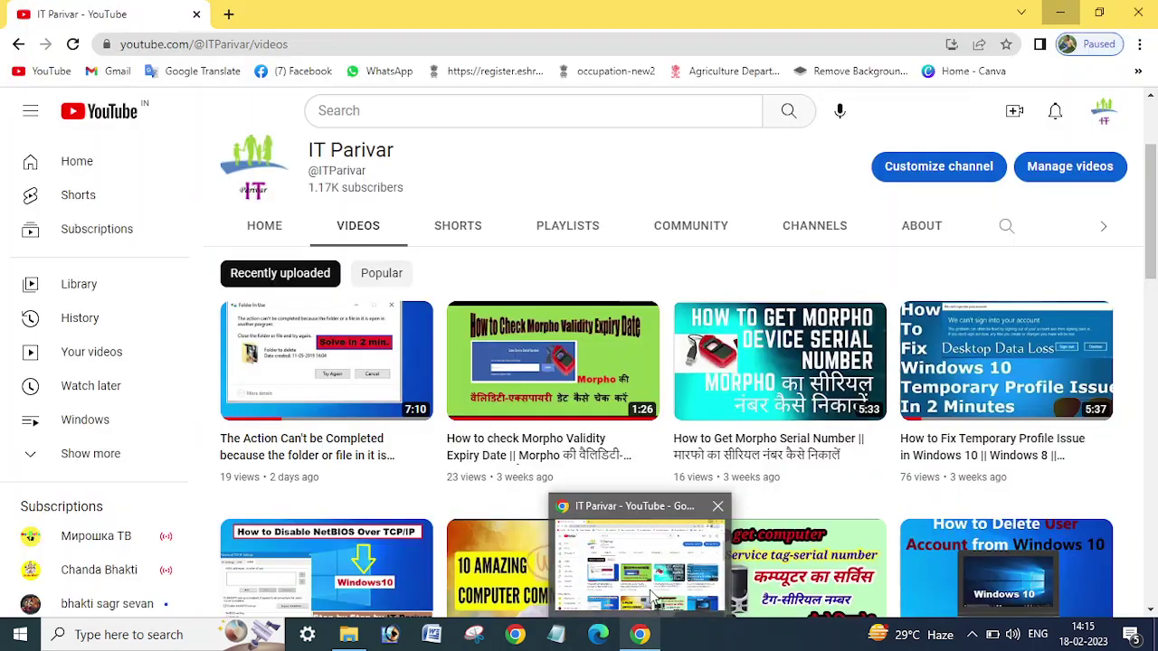
left_click(650, 595)
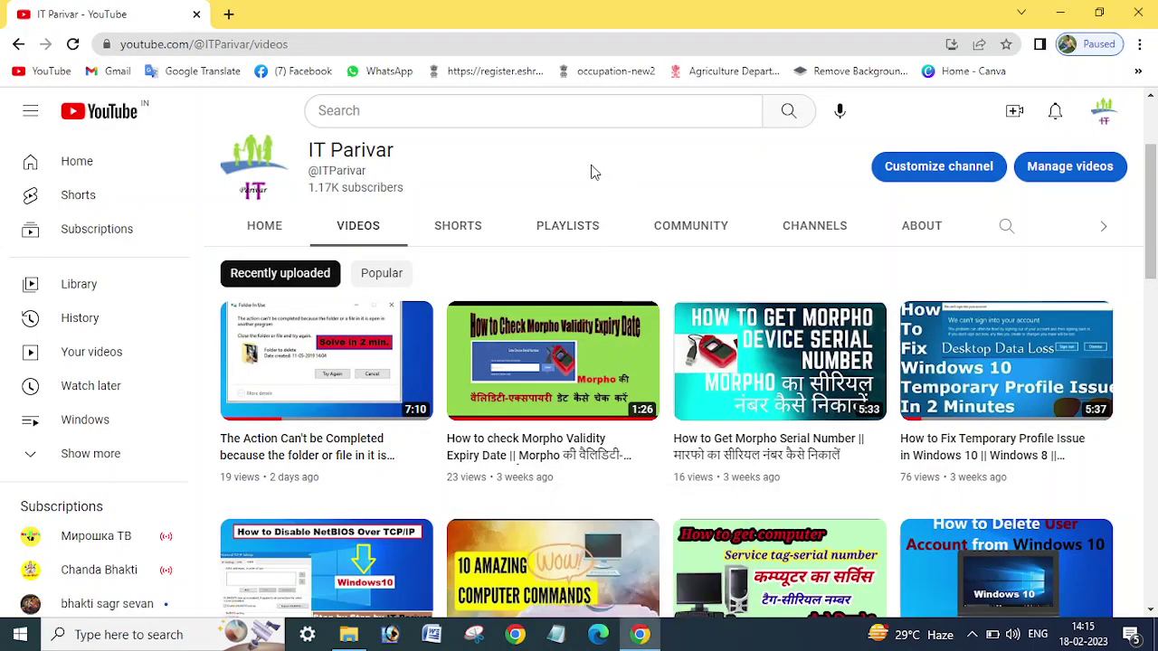